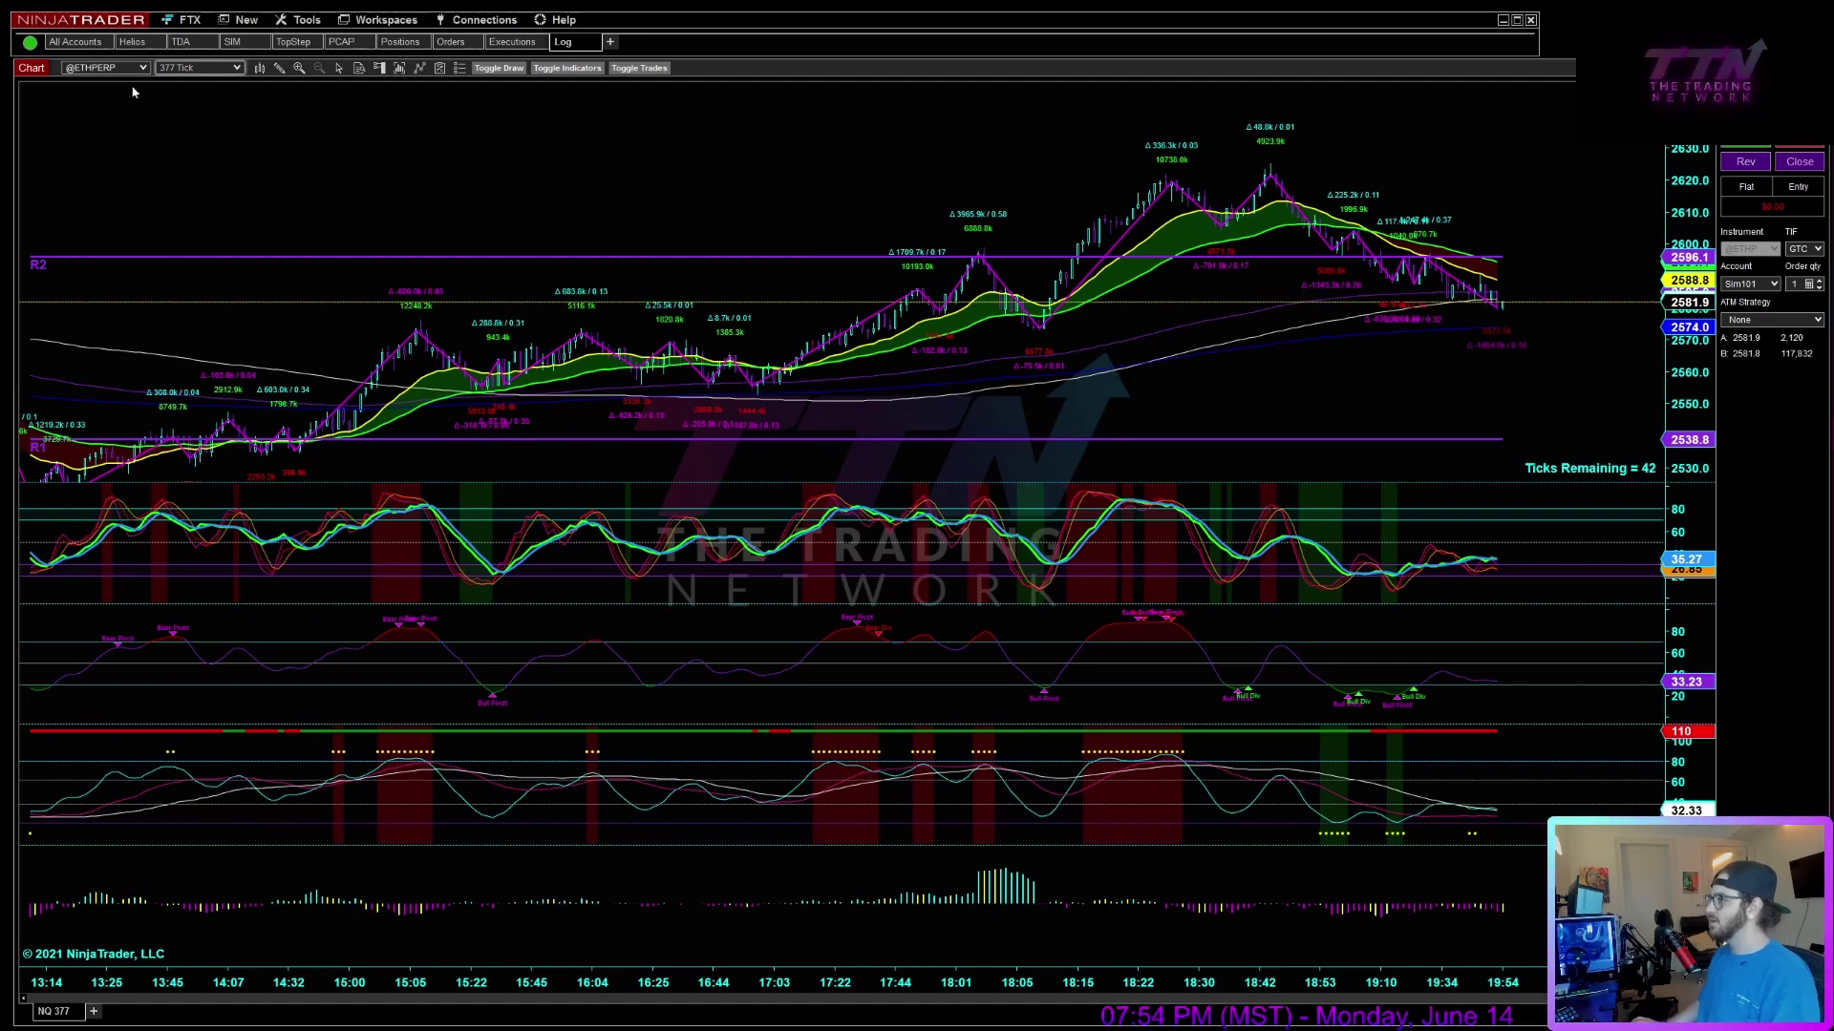
drag(659, 214, 665, 197)
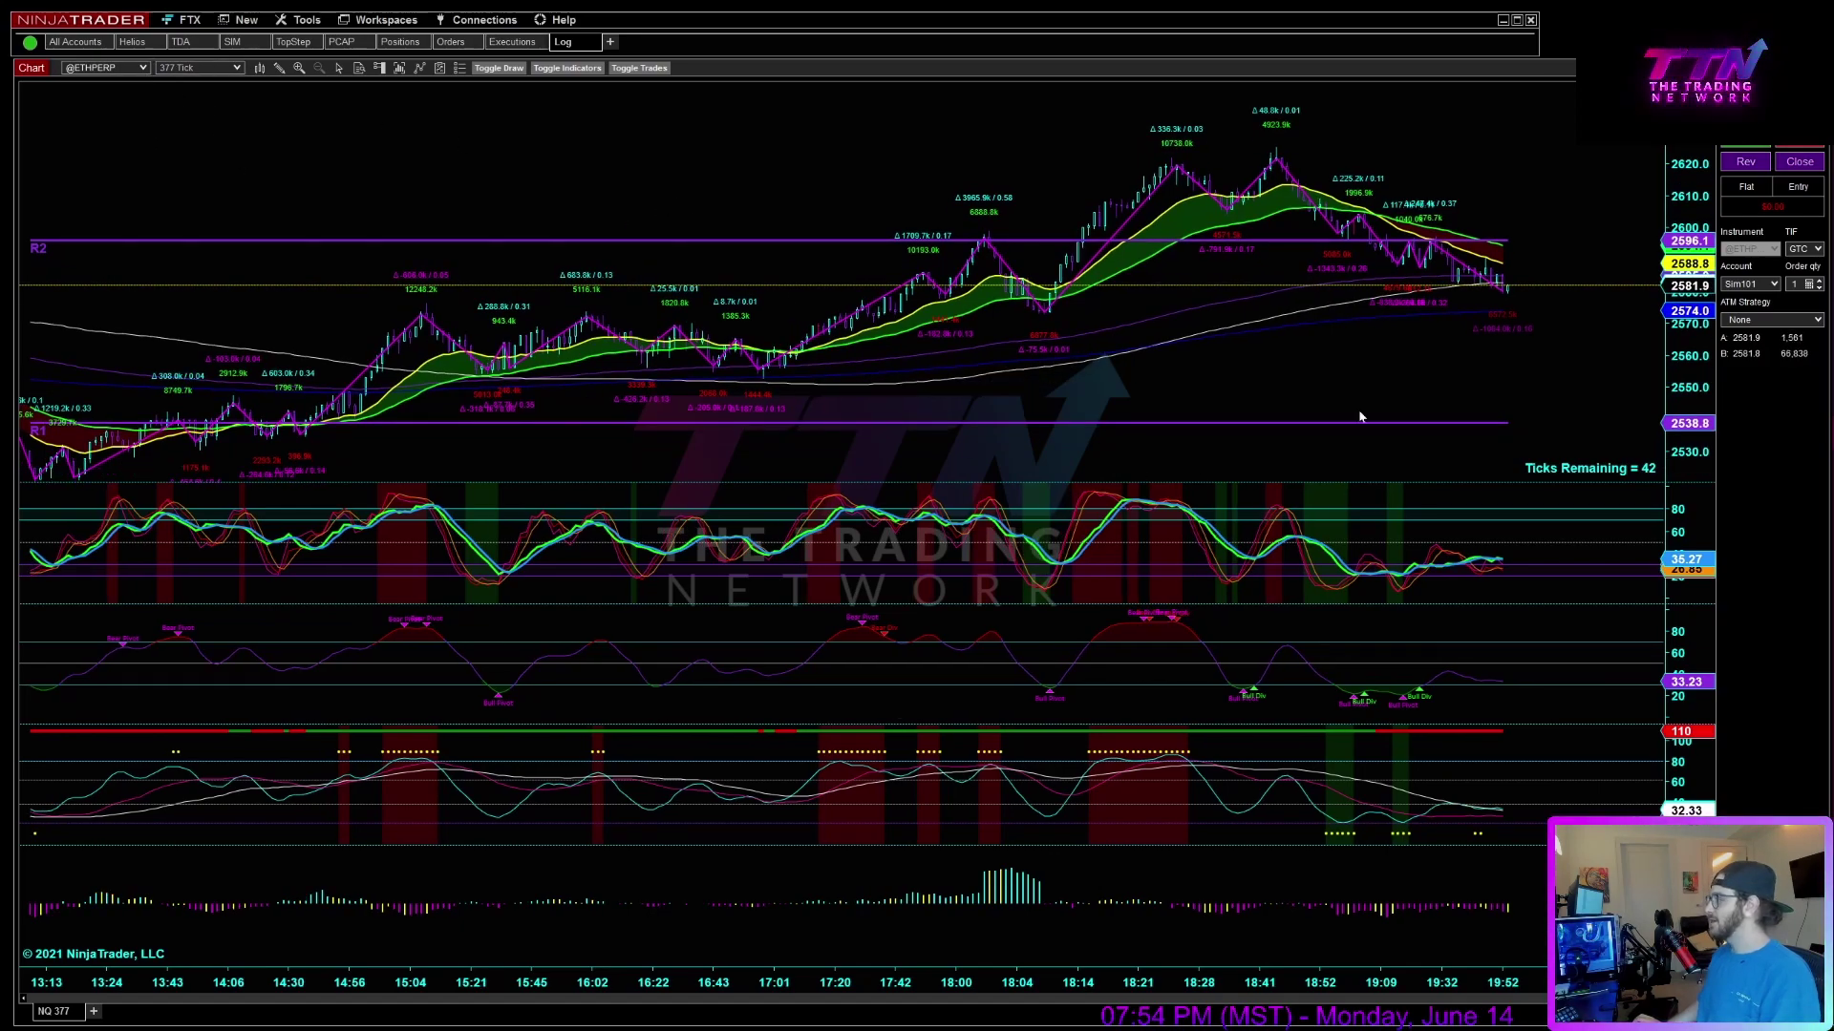
drag(1459, 393, 1448, 420)
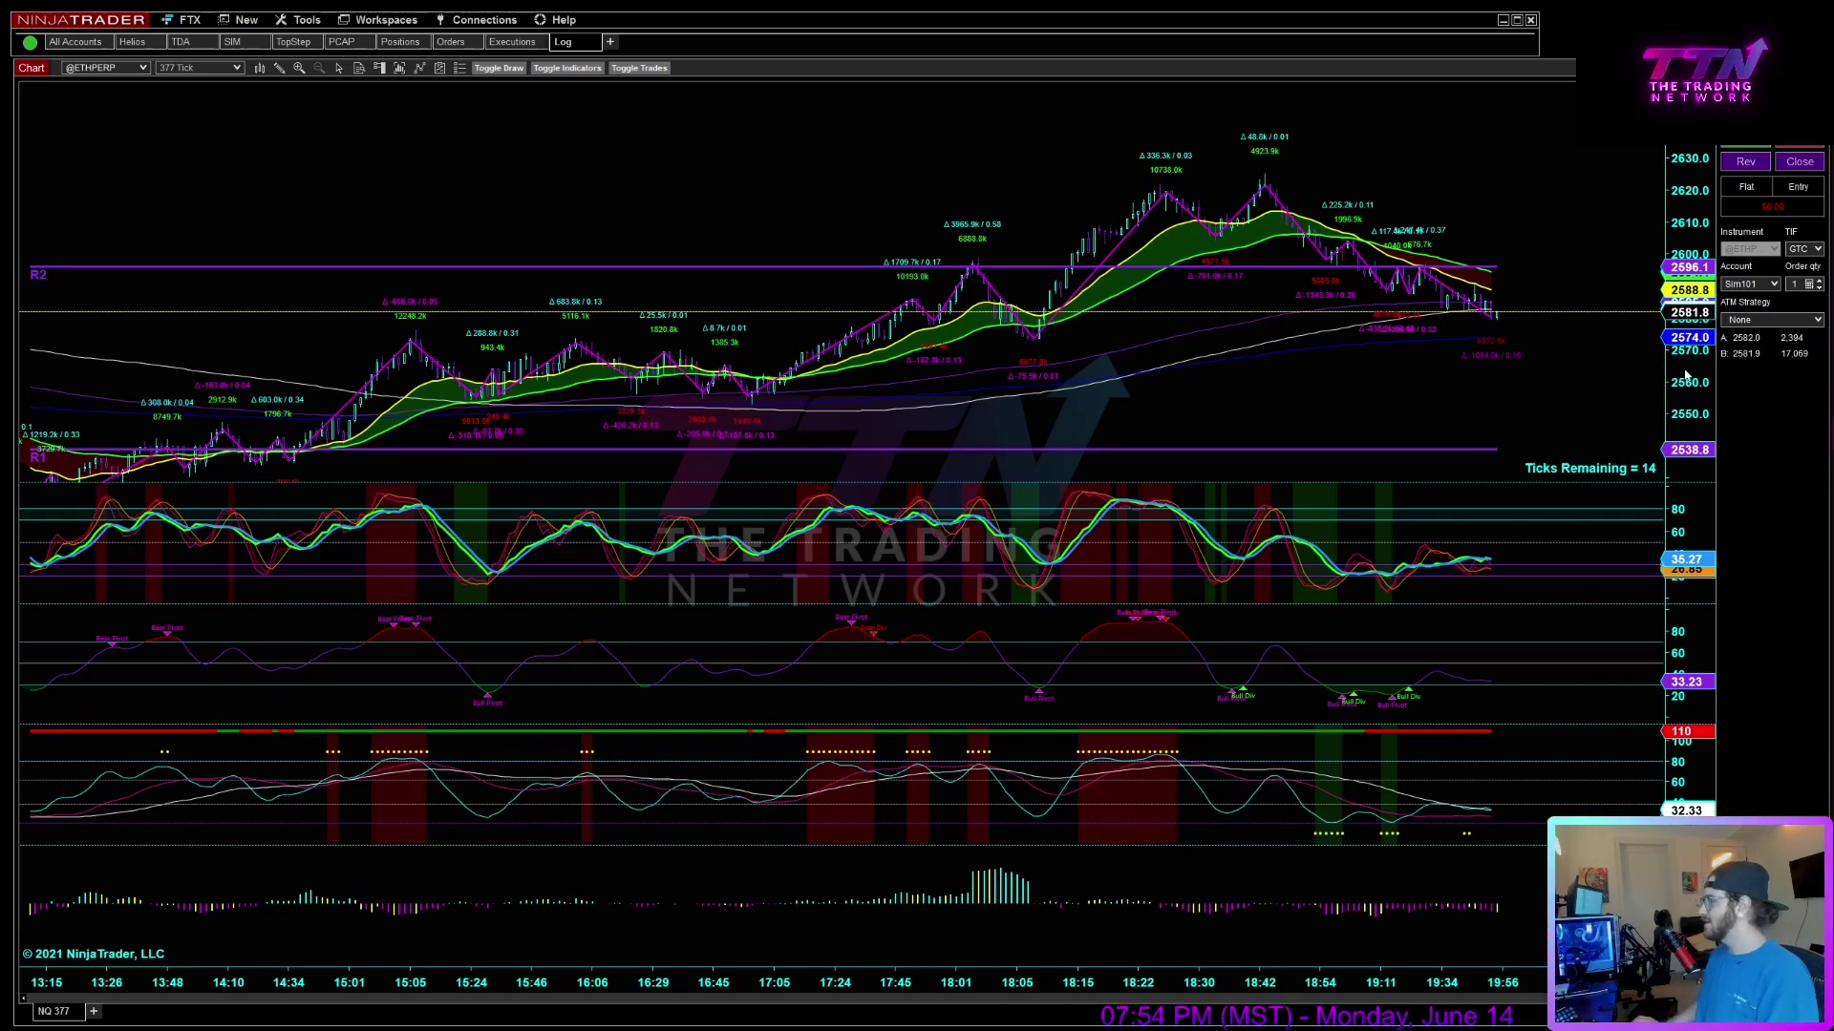
scroll(1433, 382, up, 2)
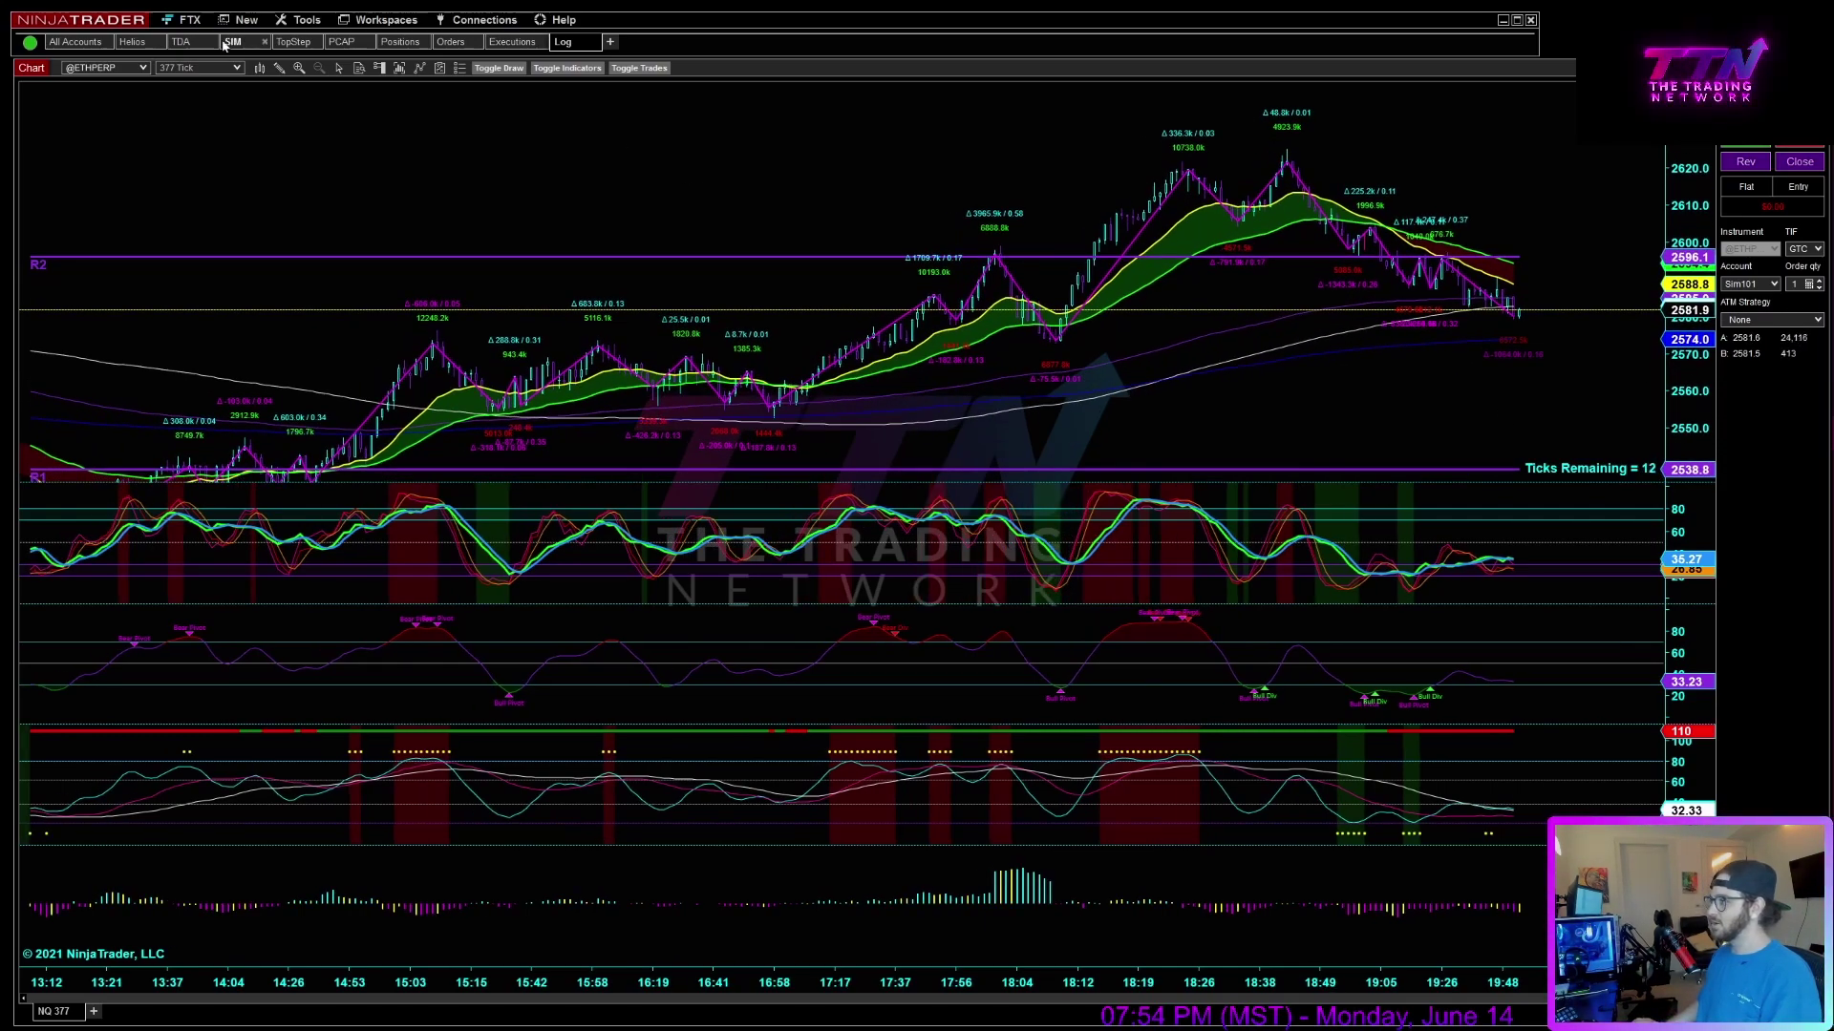
Browse the FTX instrument list of the chart for the available crypto symbols without changing the instrument.
click(143, 68)
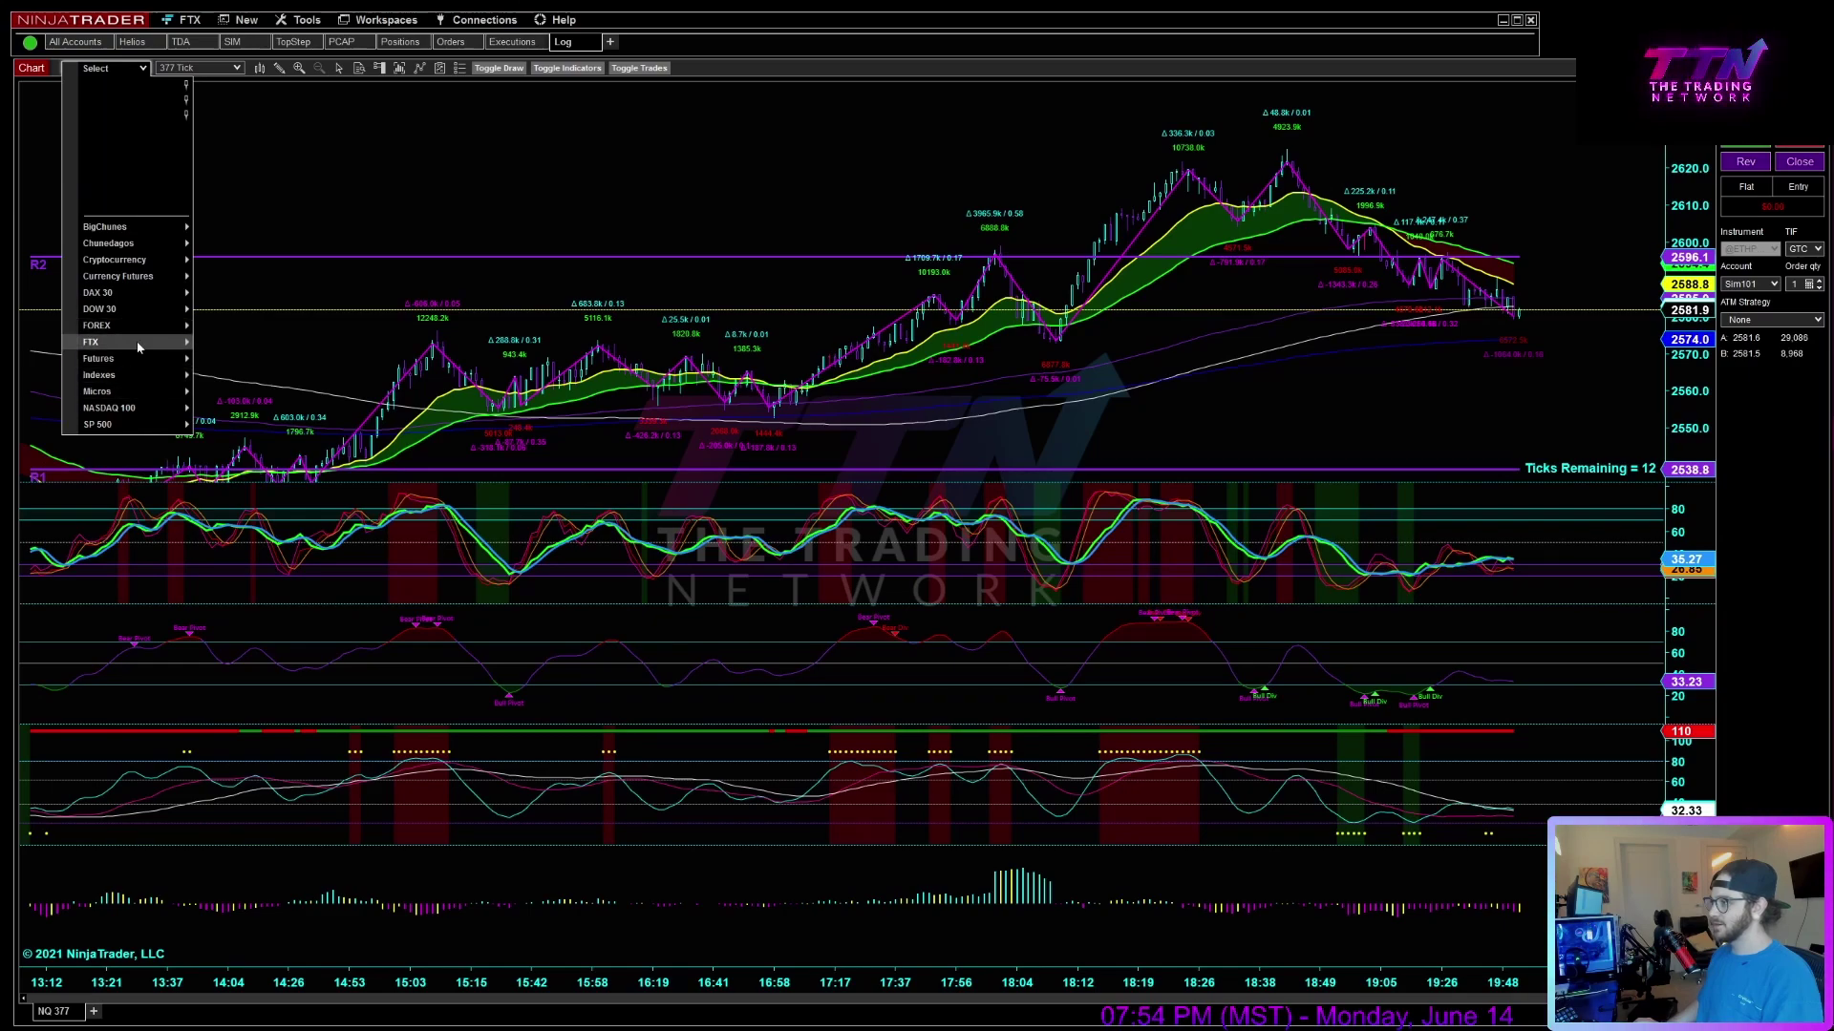
mouse_move(139, 347)
scroll(254, 592, down, 5)
scroll(241, 549, down, 5)
scroll(238, 542, down, 9)
scroll(255, 685, down, 10)
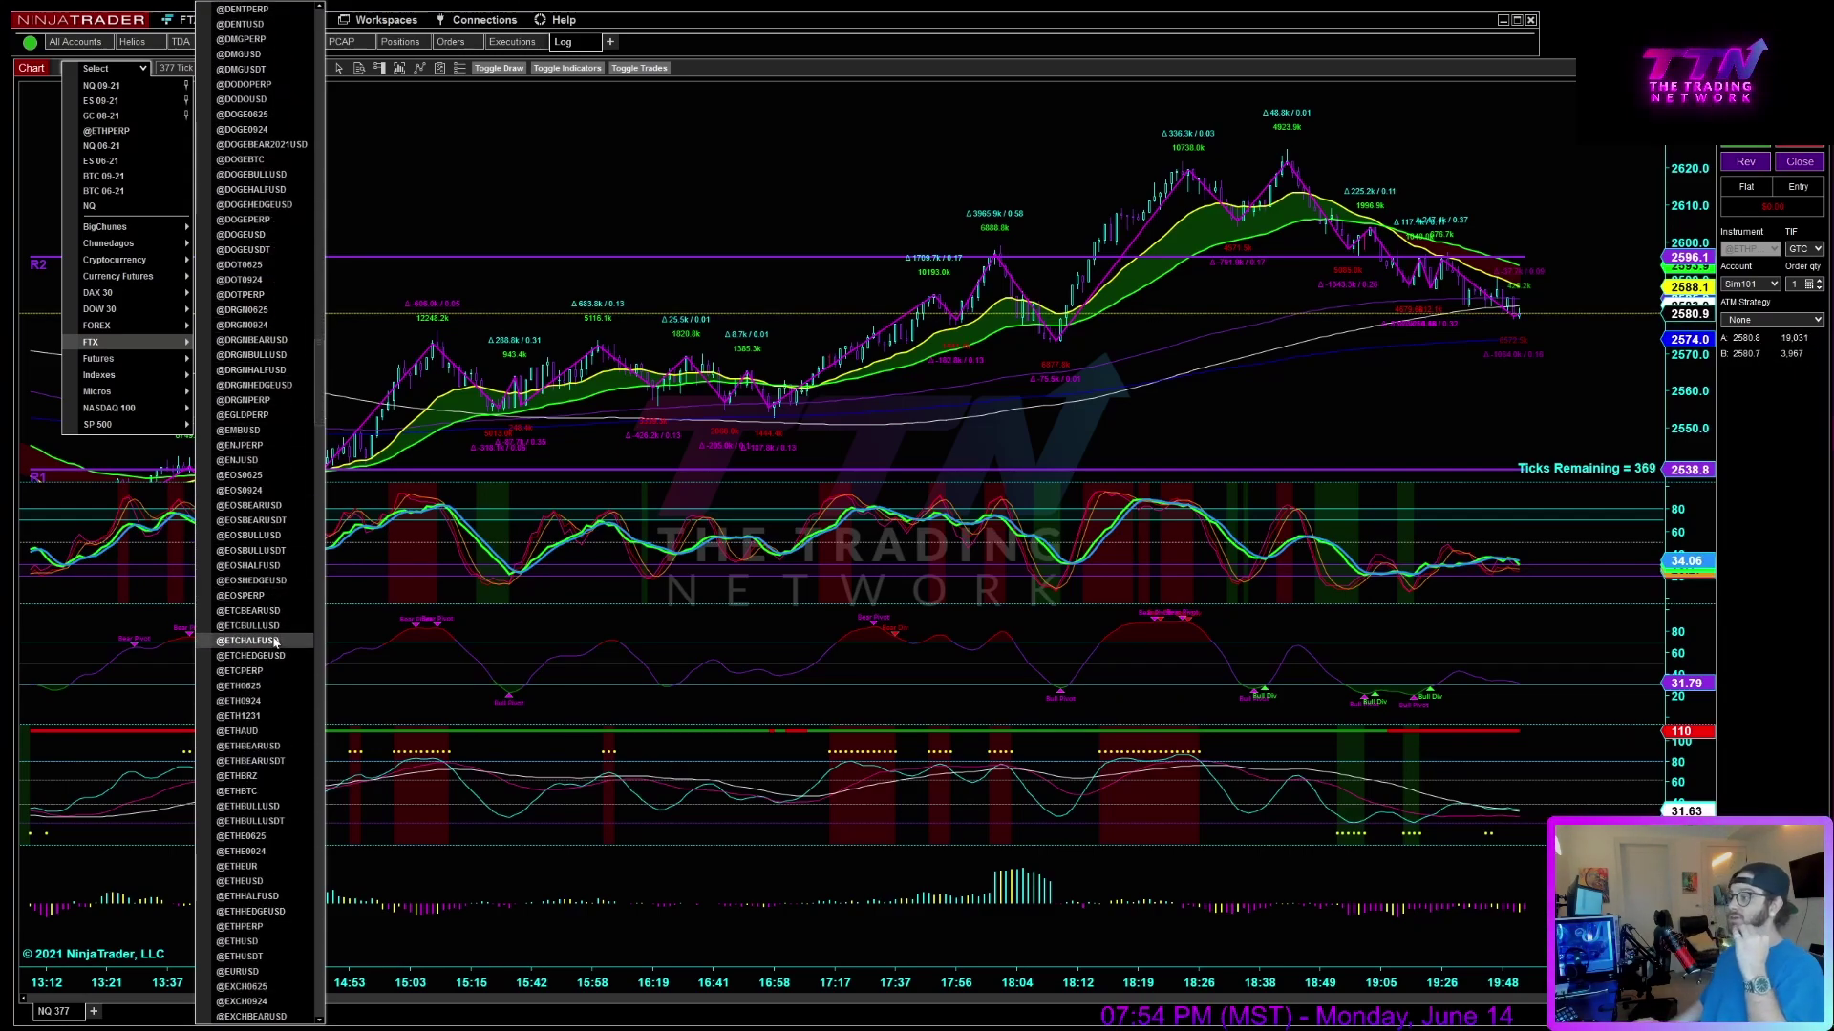
scroll(309, 674, down, 5)
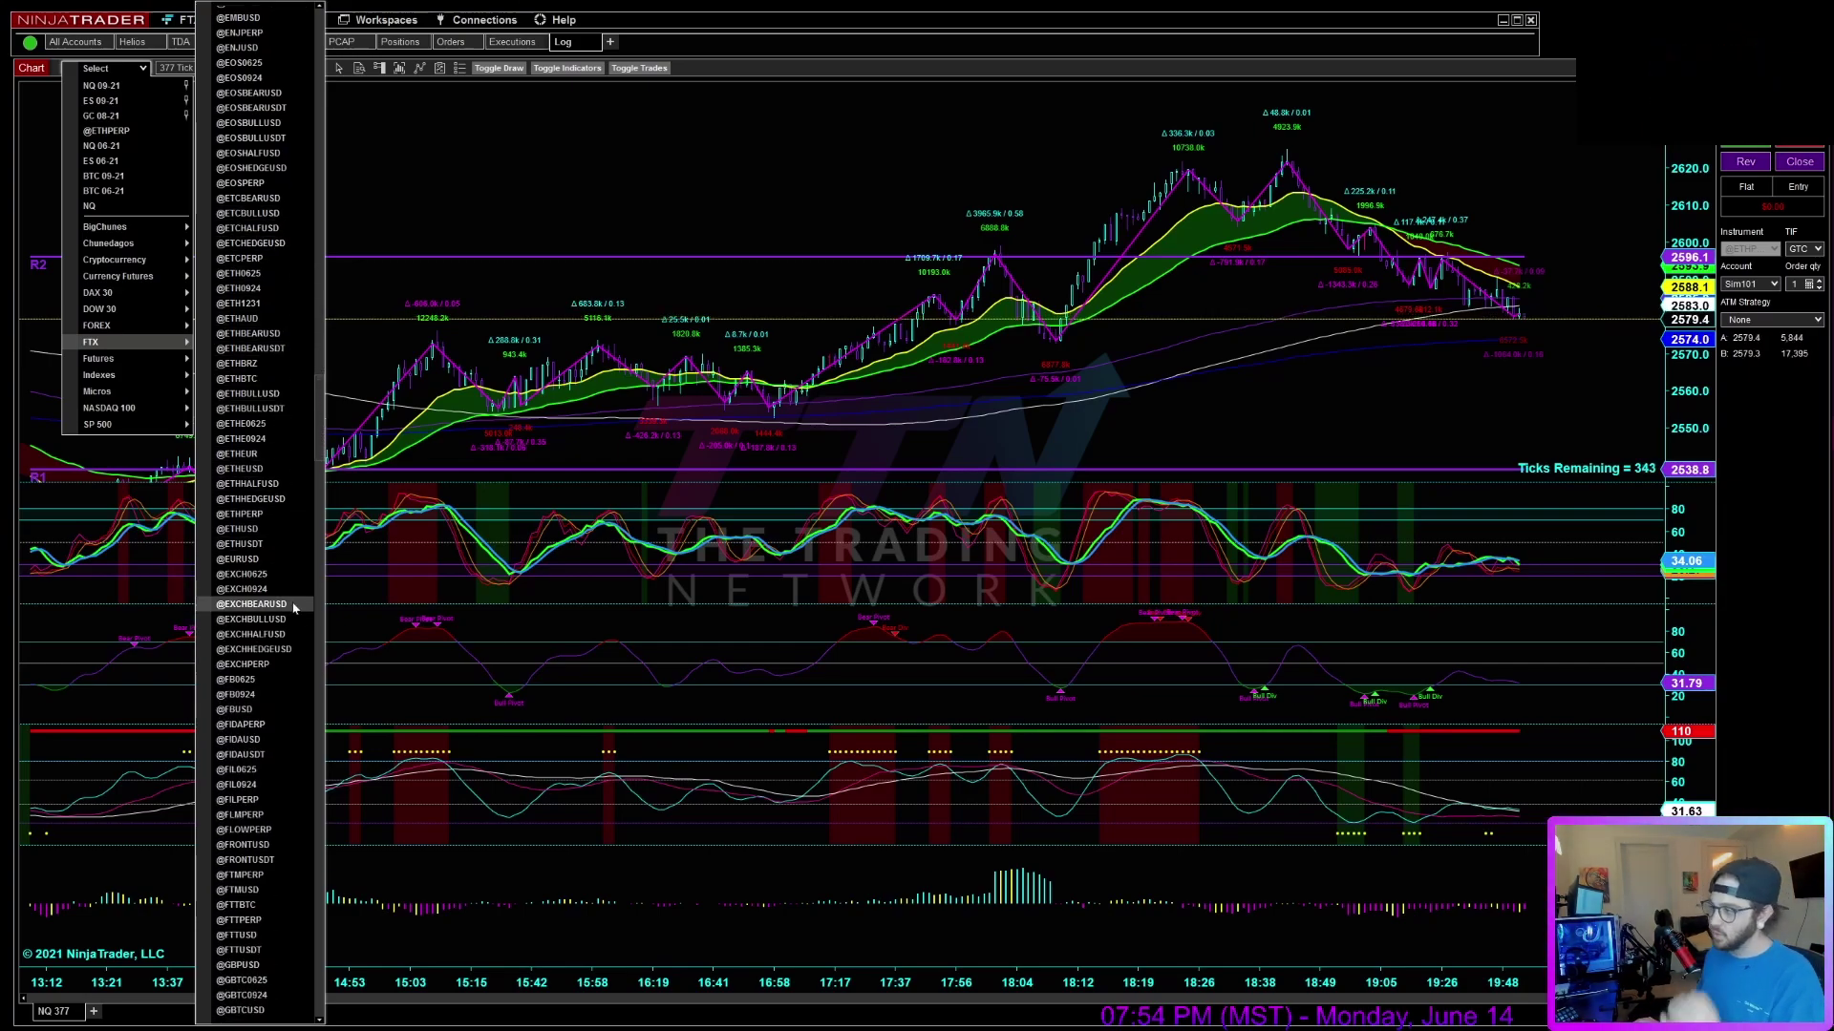
click(642, 188)
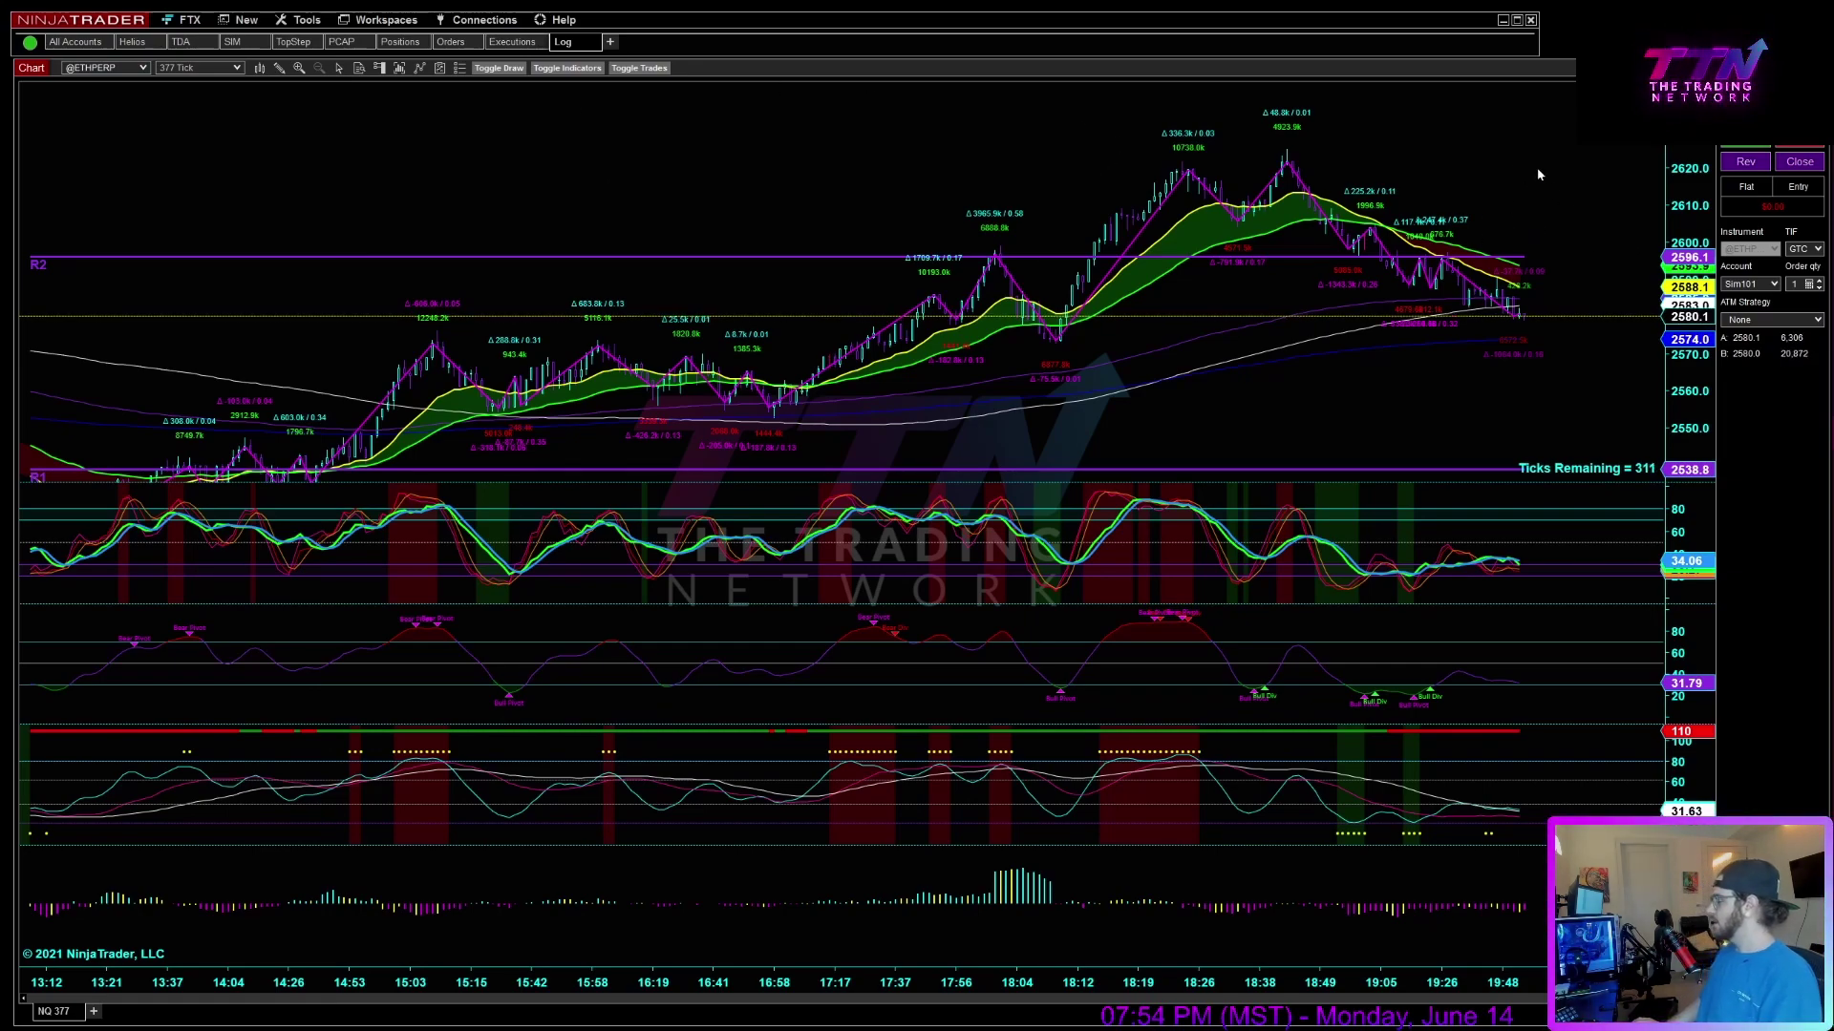
scroll(1538, 168, down, 2)
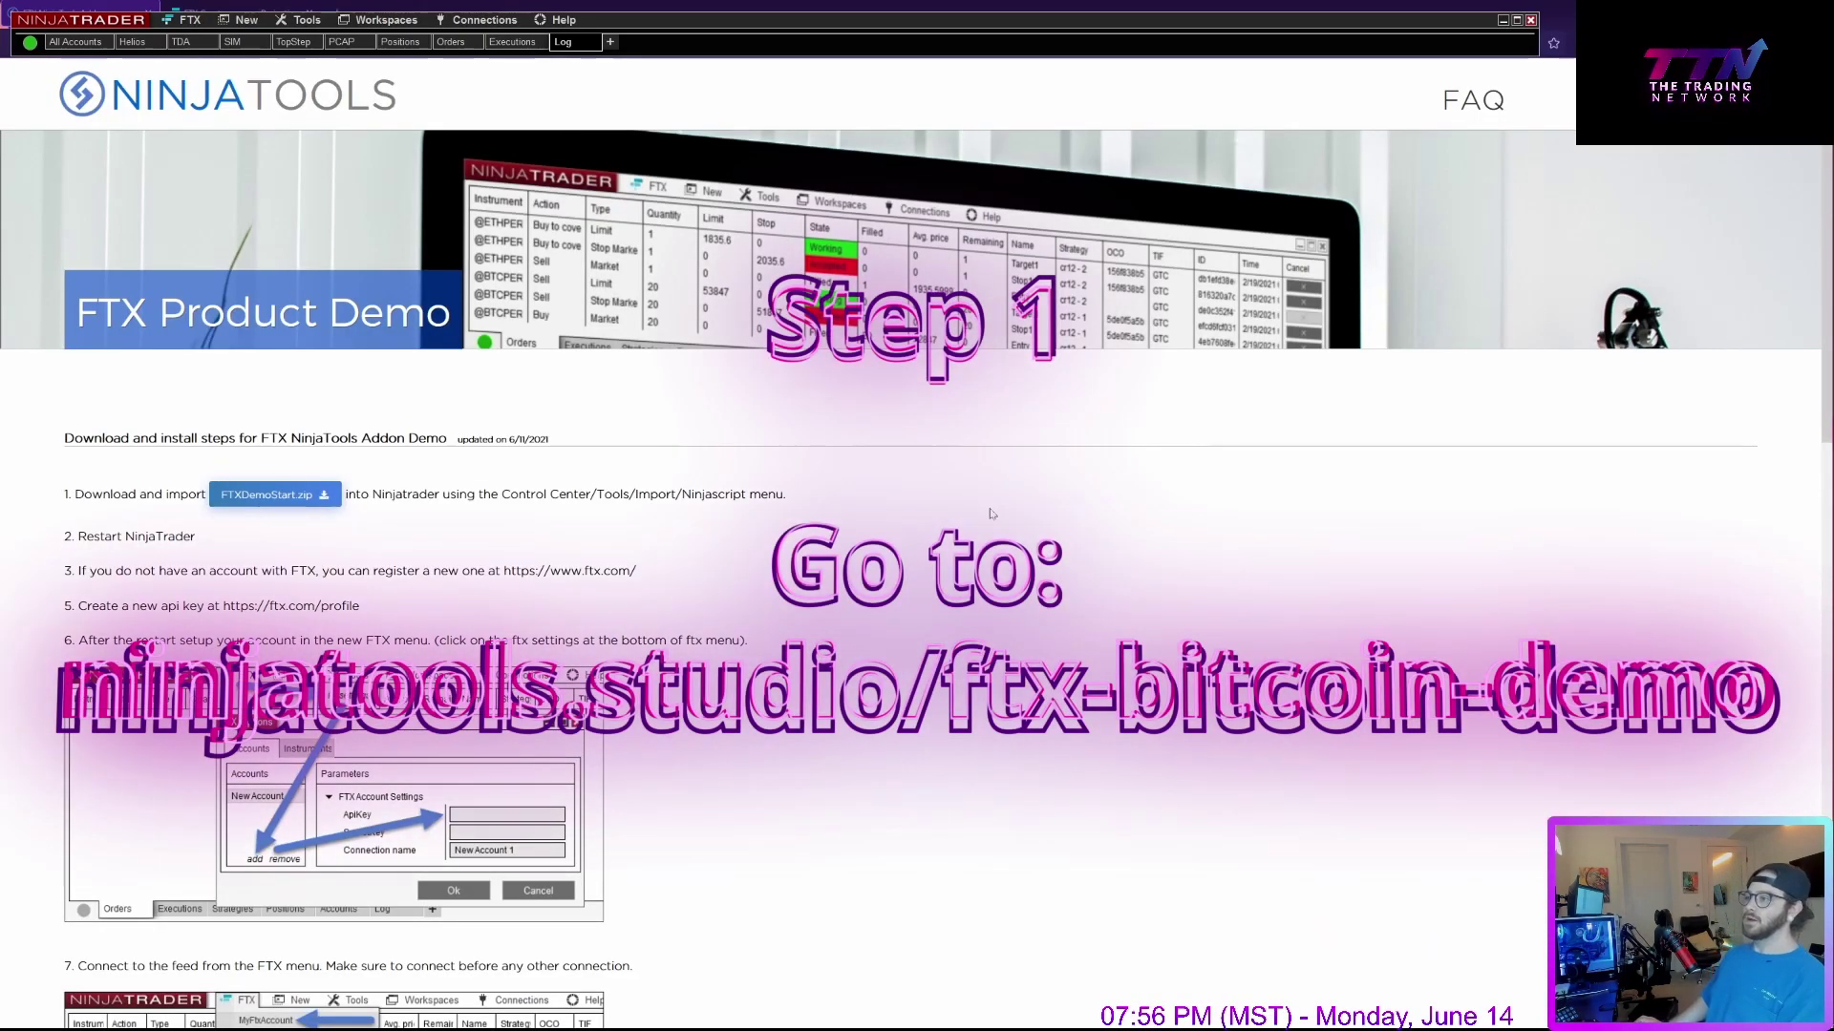
Download FTXDemoStart.zip from the FTX Product Demo page in the browser.
click(836, 485)
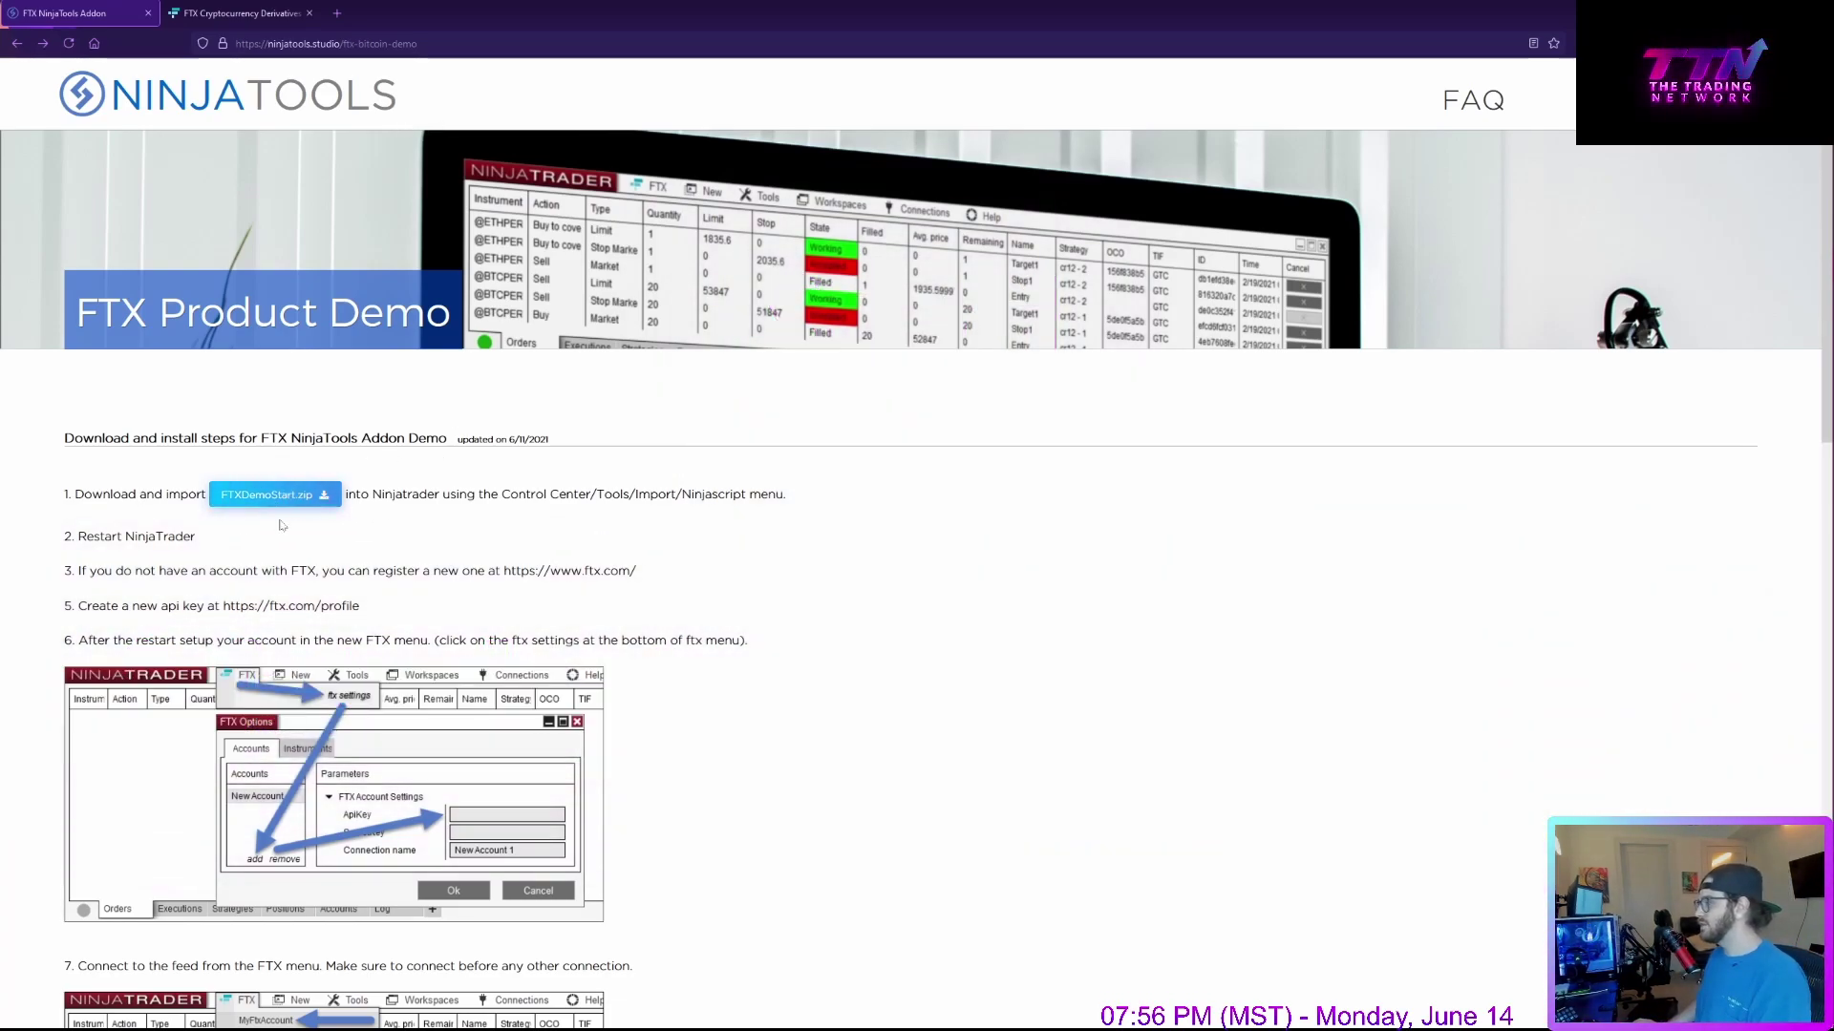
click(271, 497)
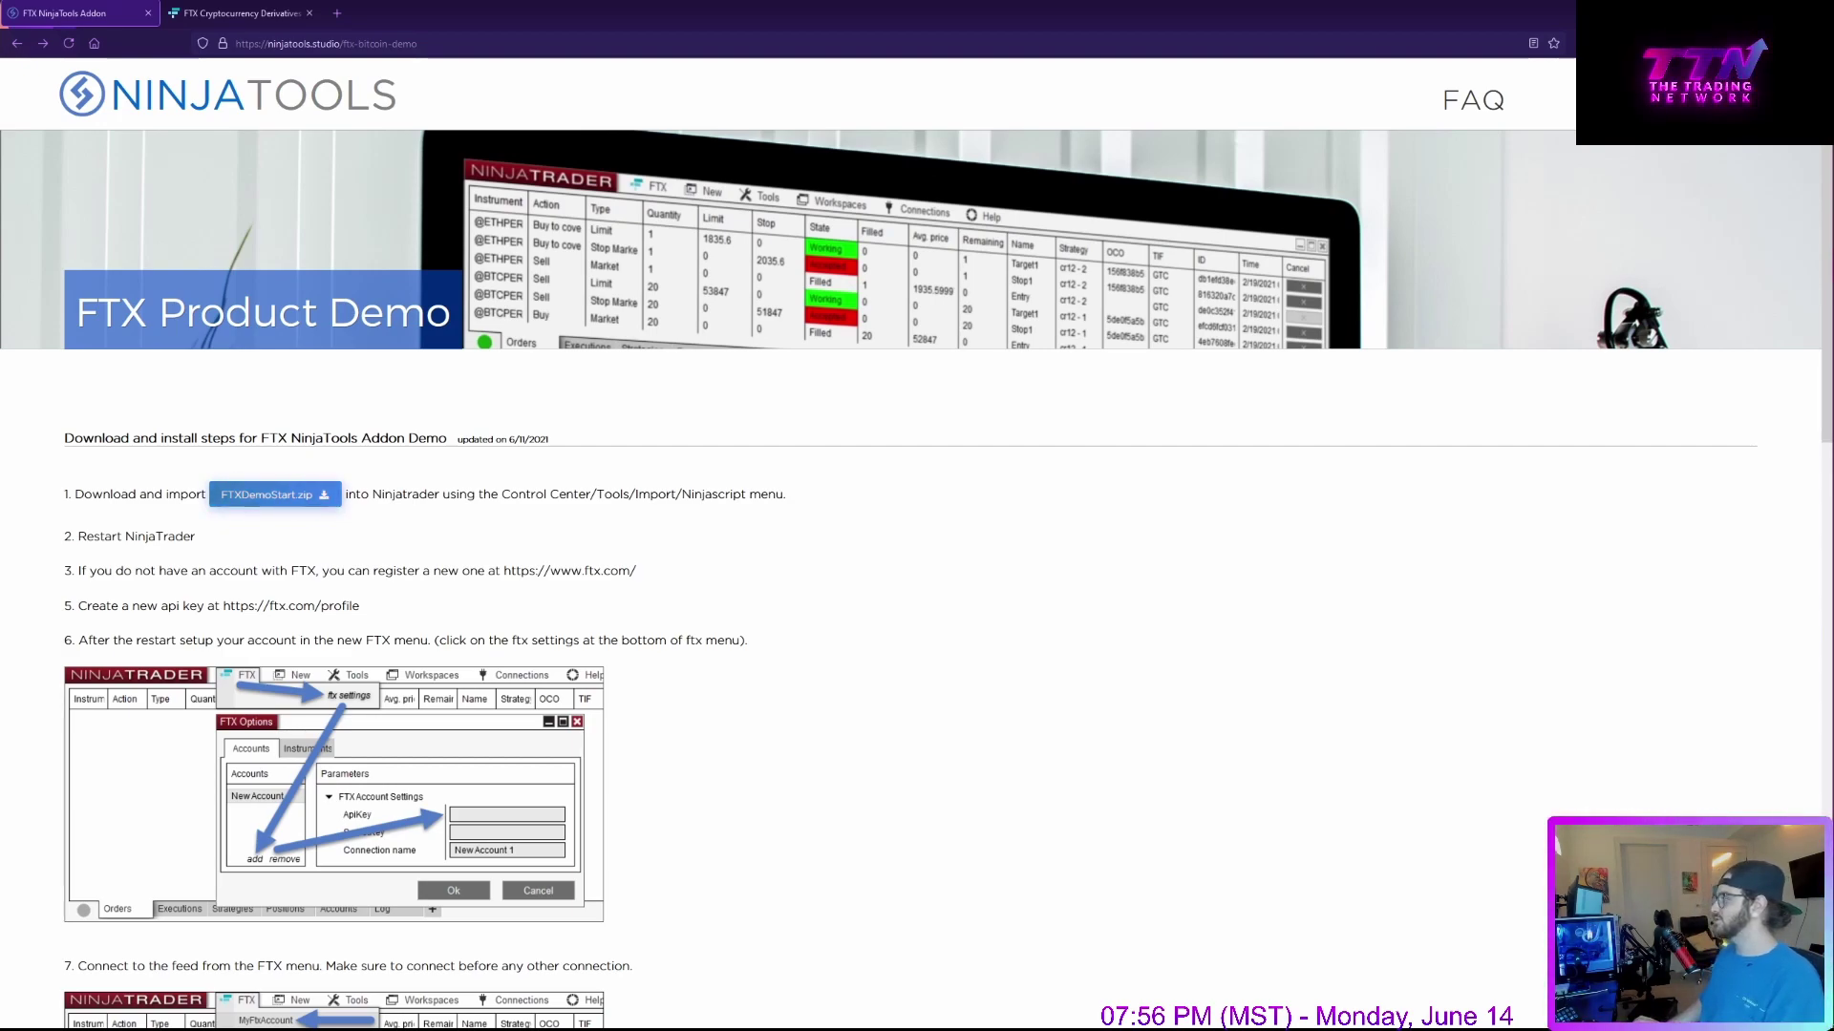
Switch to NinjaTrader and try to import the downloaded archive as a NinjaScript add-on.
key(alt+Tab)
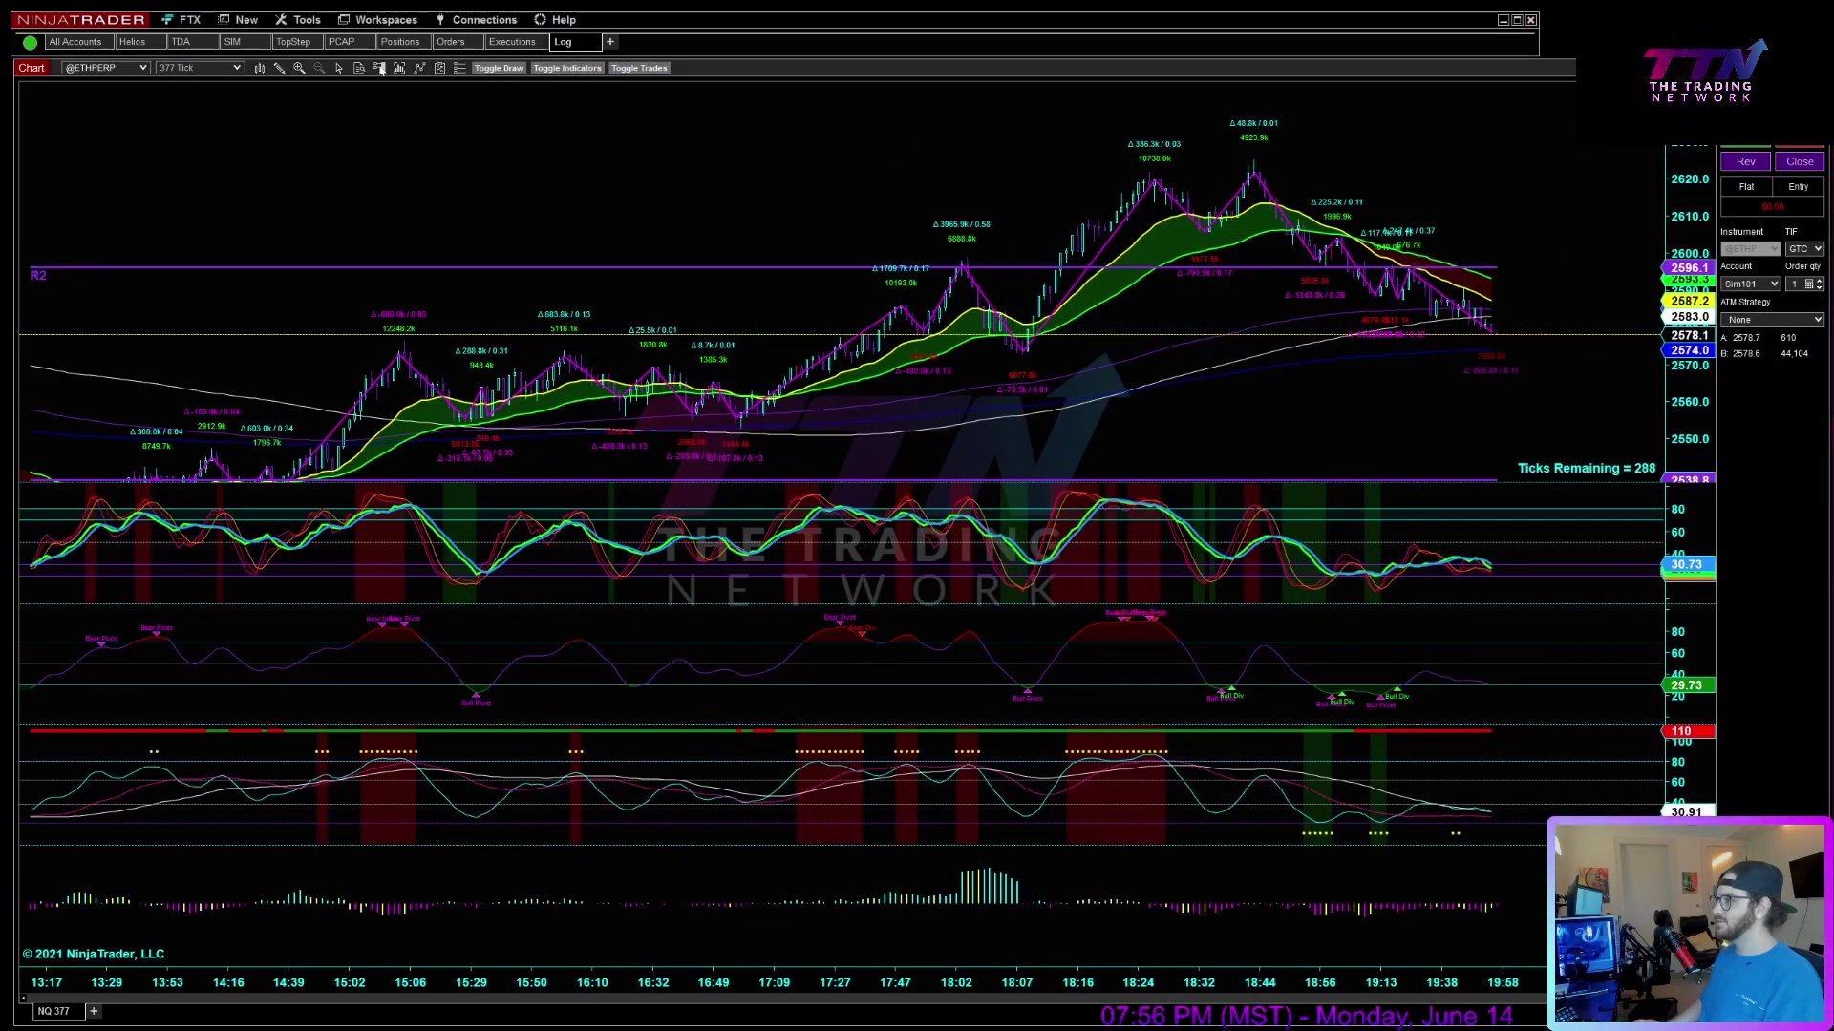
click(306, 19)
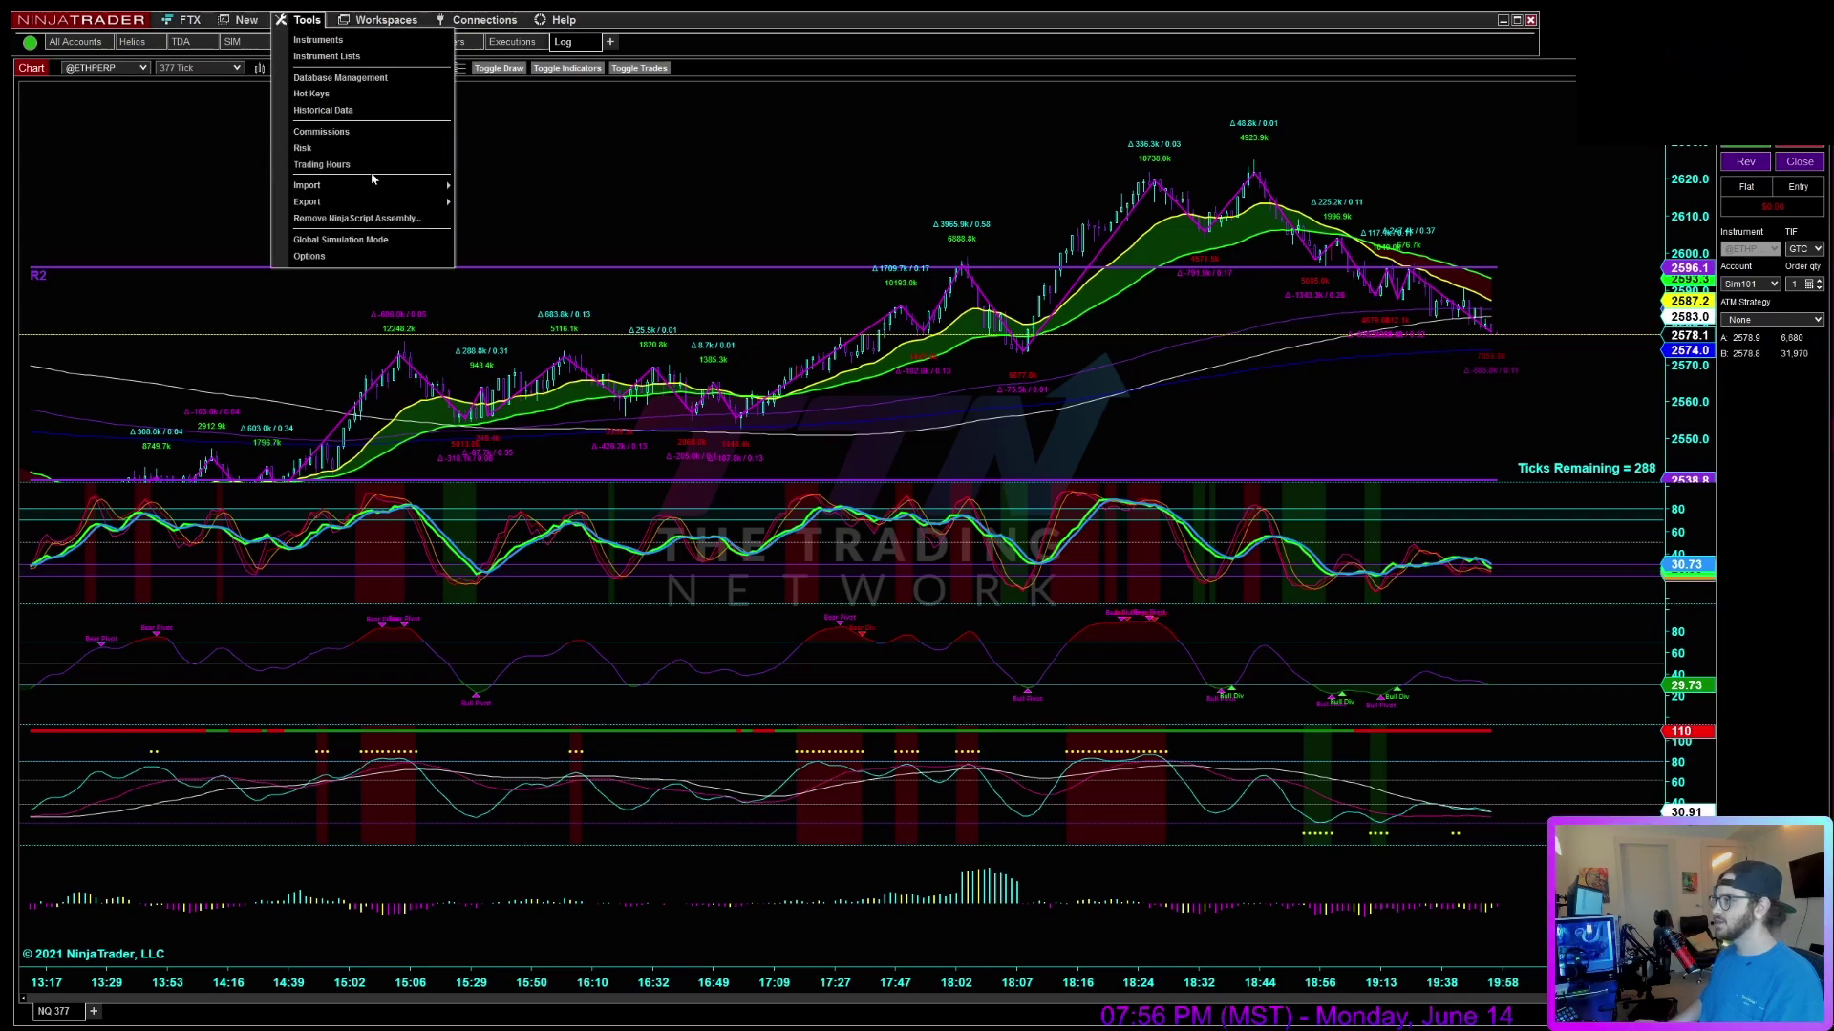
mouse_move(377, 186)
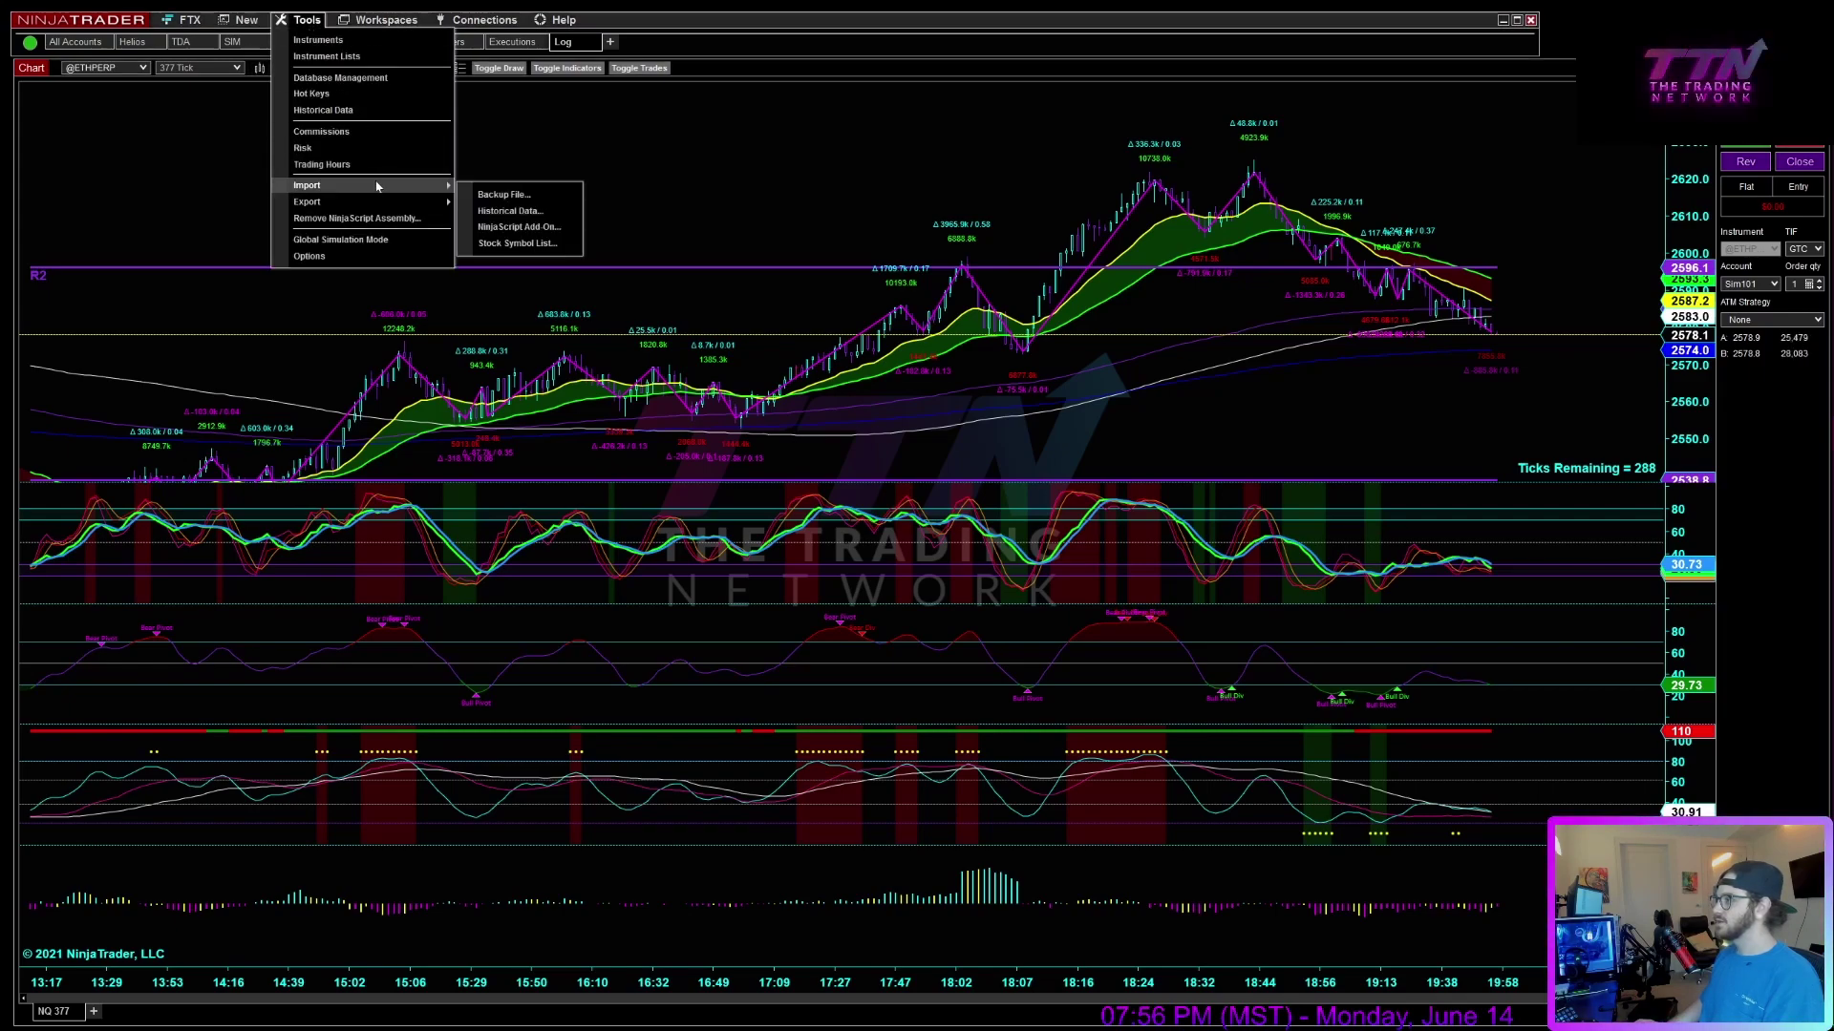
click(533, 236)
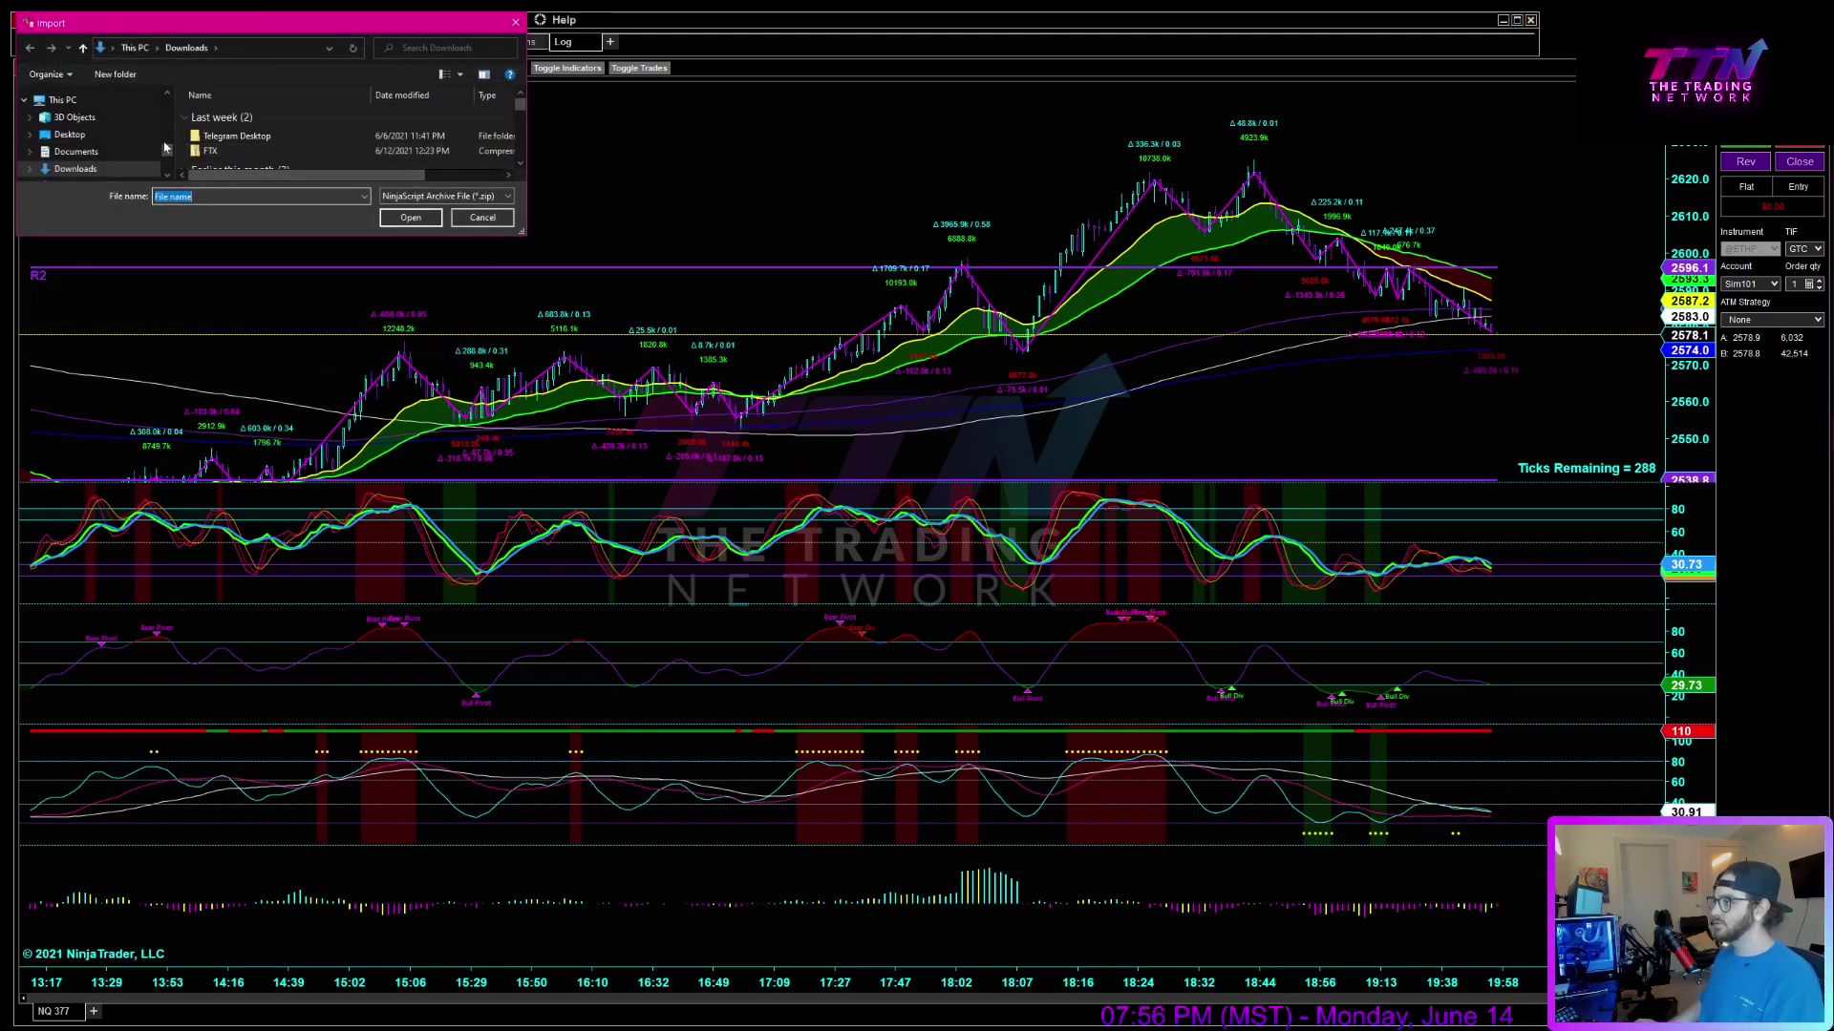
scroll(139, 143, up, 2)
scroll(134, 143, up, 2)
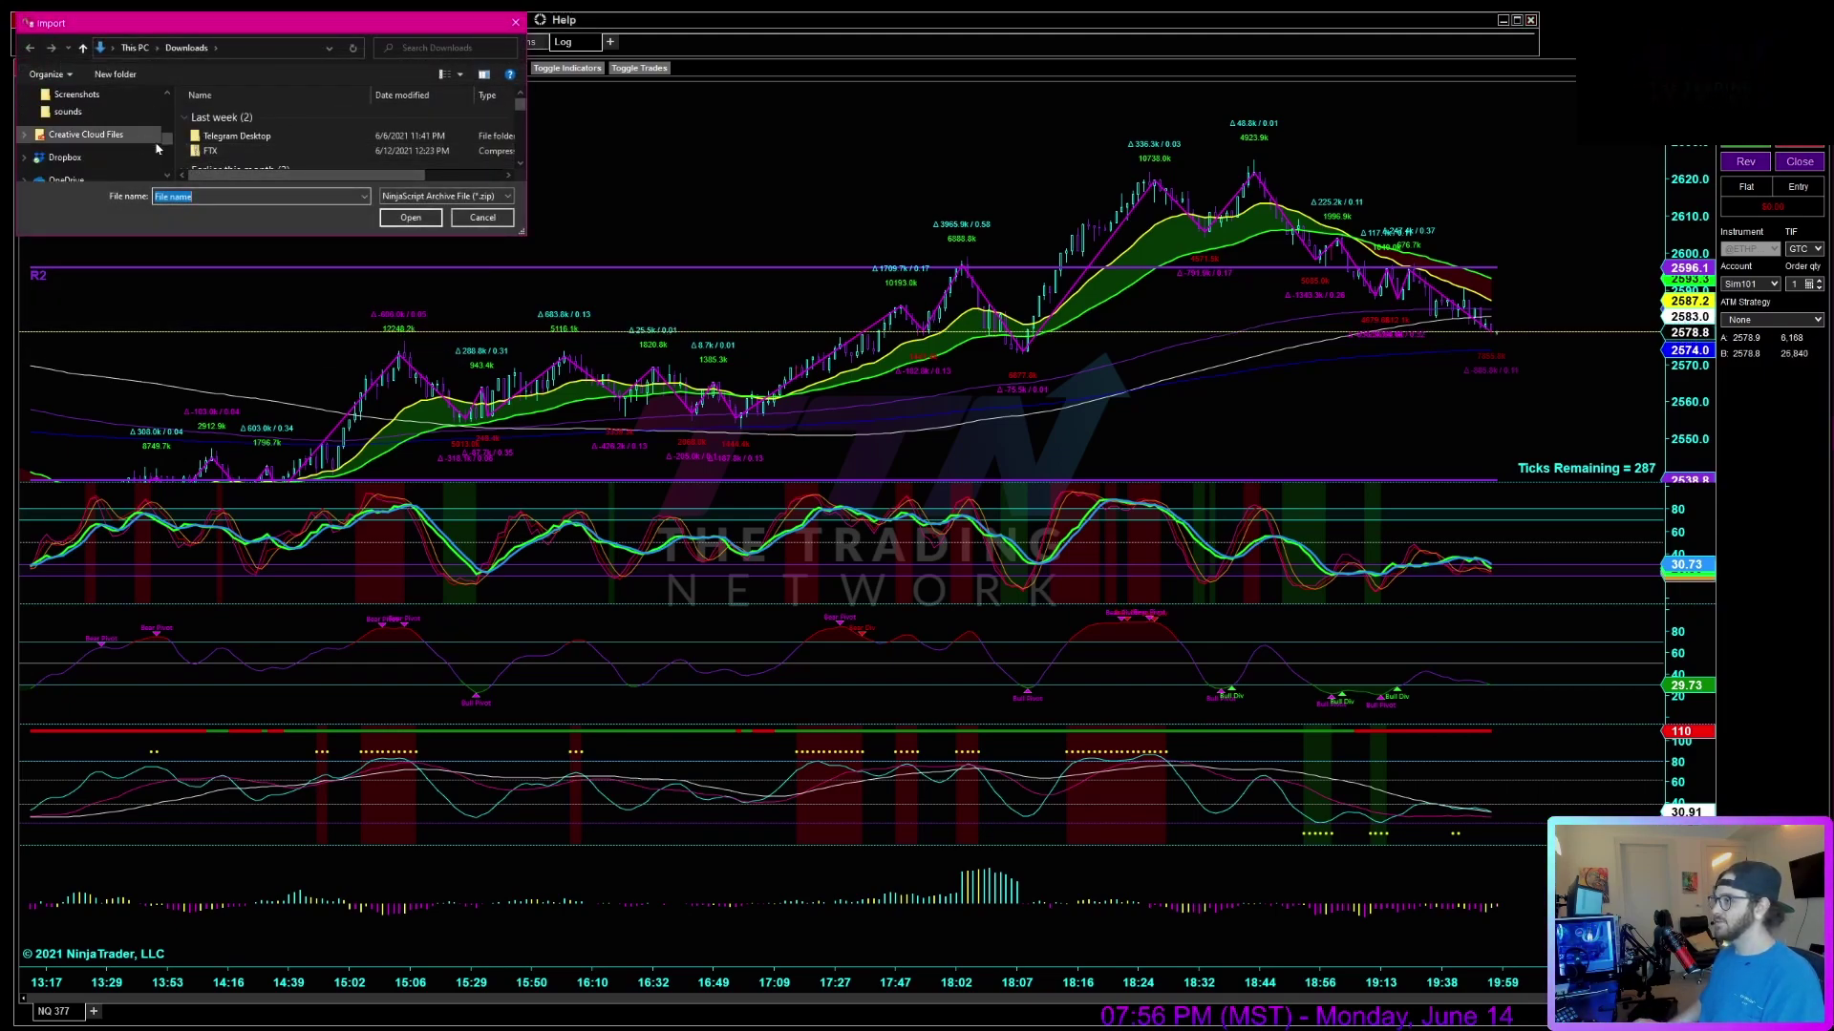
click(470, 217)
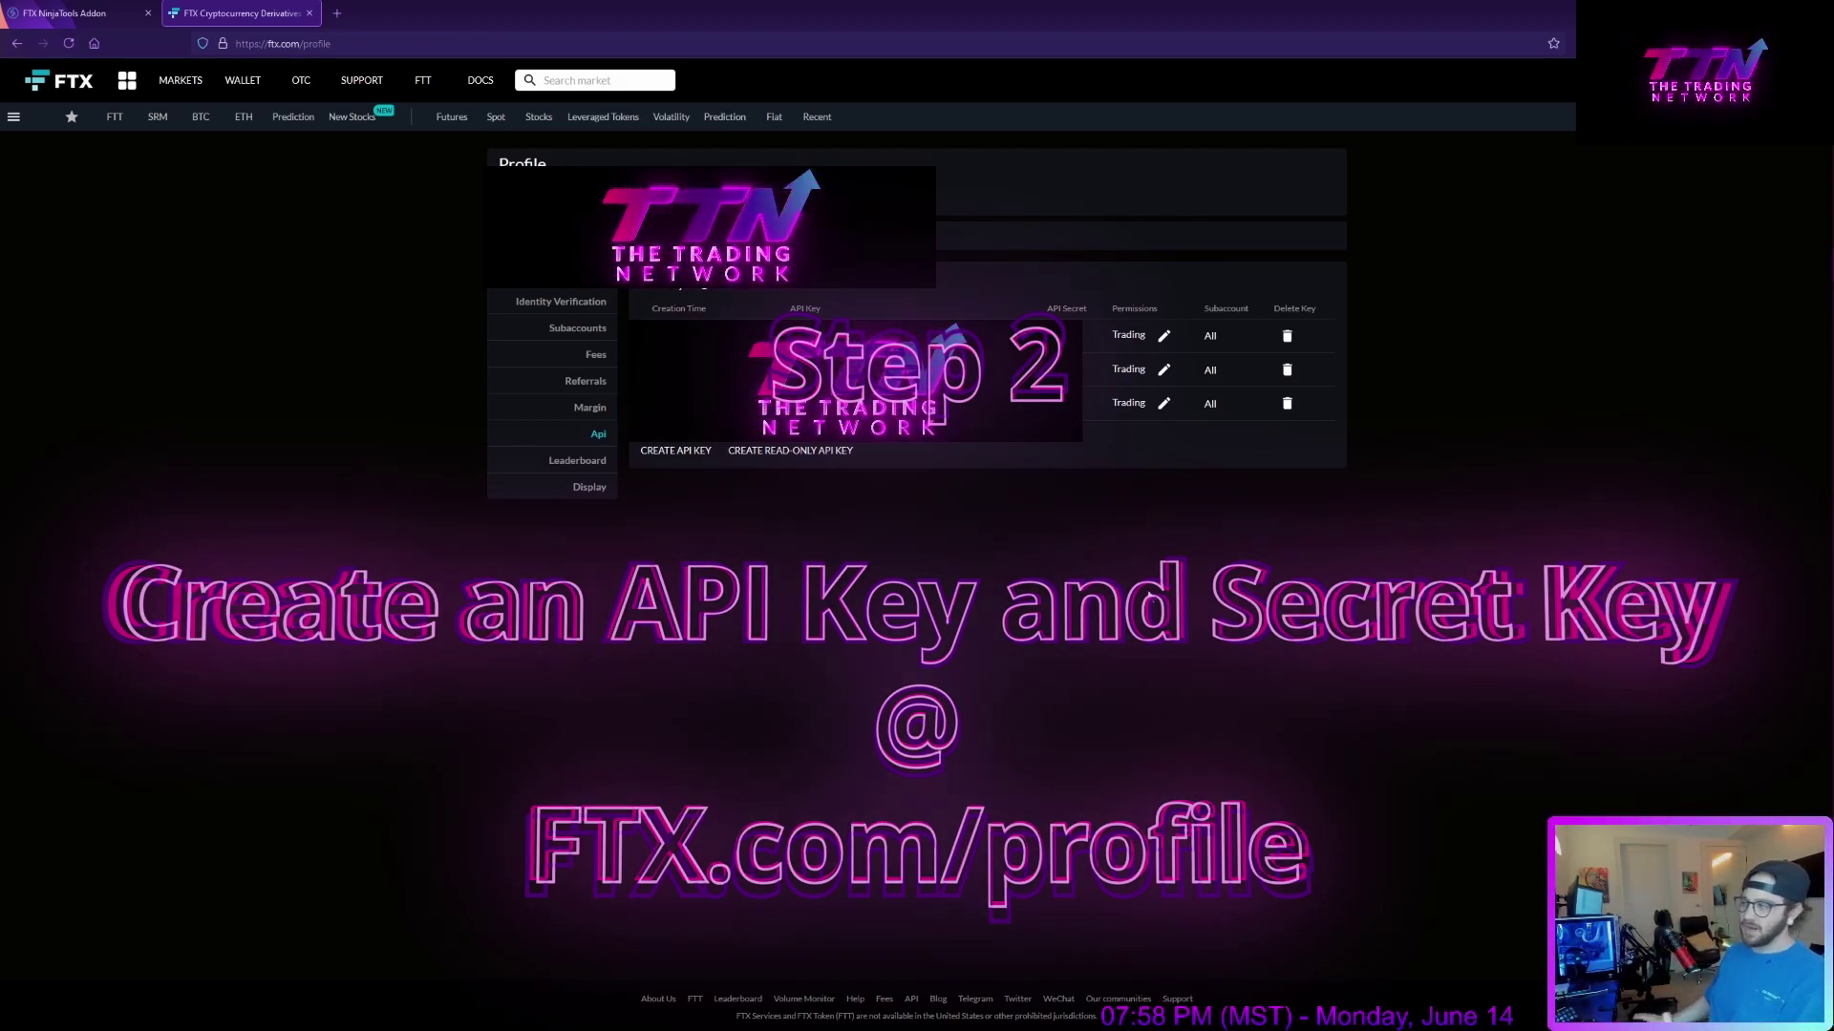
right_click(1154, 600)
click(803, 540)
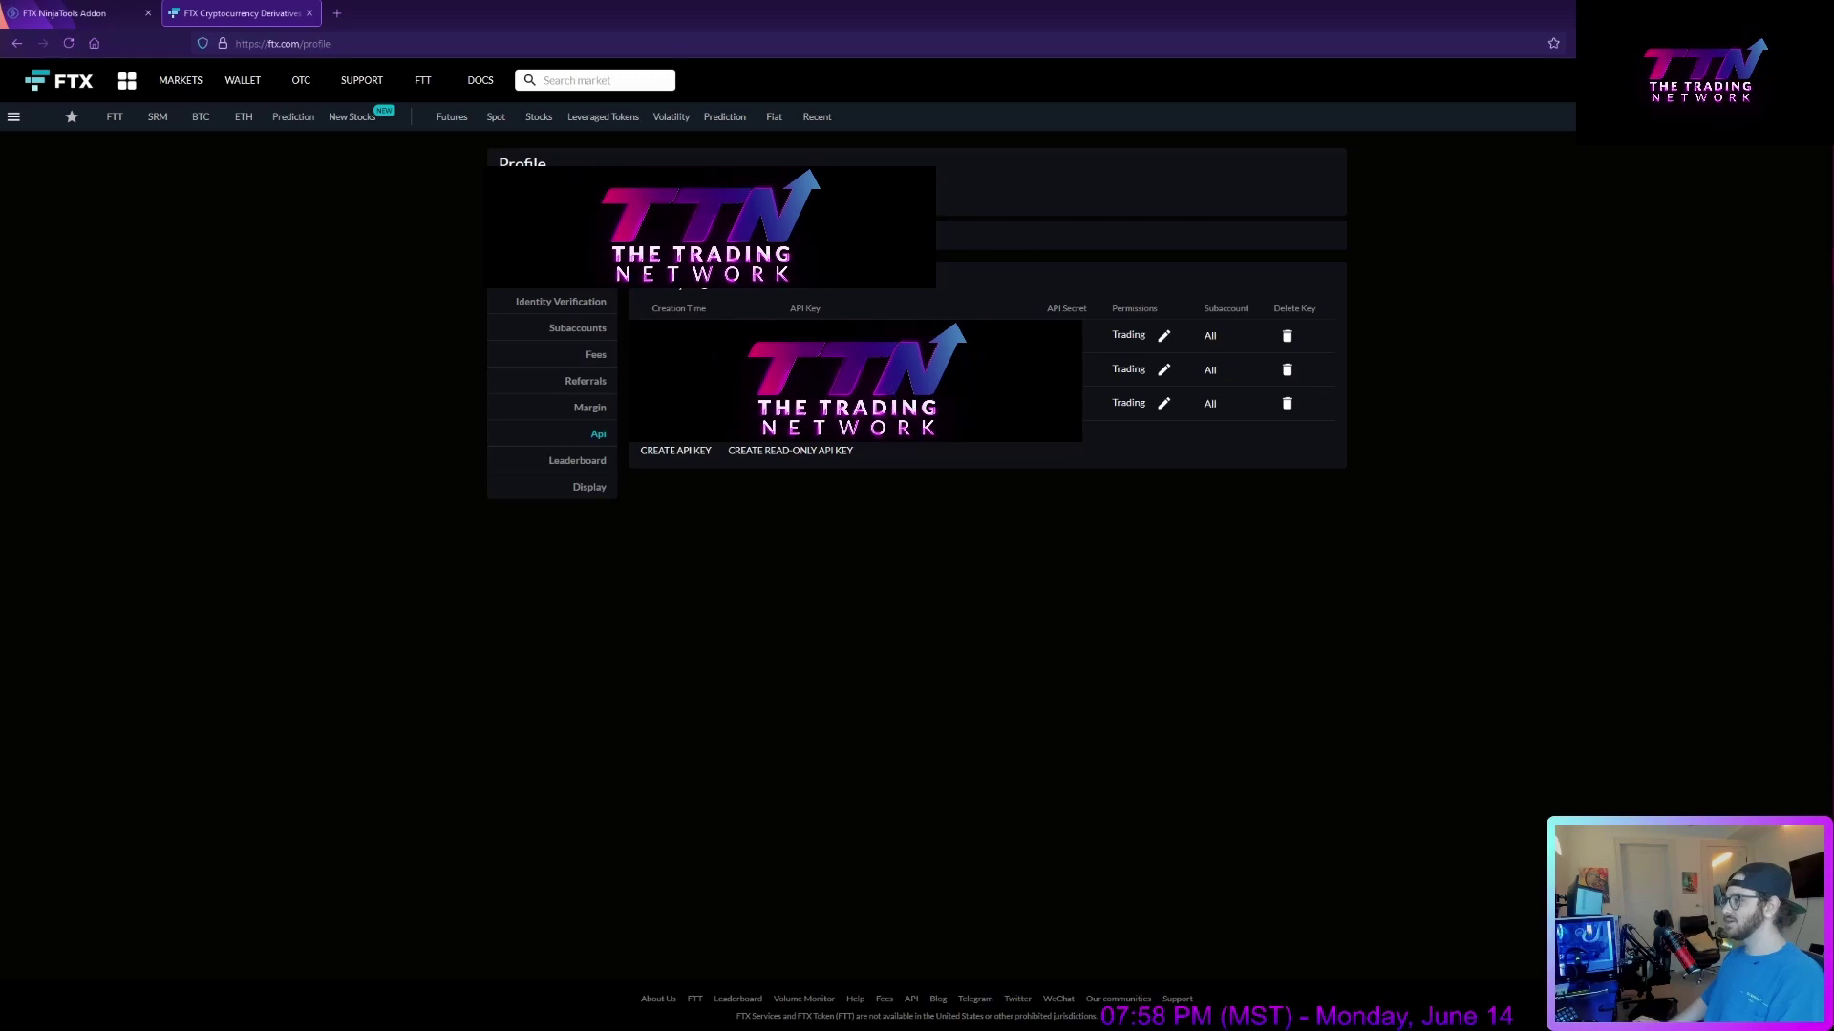
Switch to NinjaTrader and name the new account's connection FTX1 in the FTX settings.
key(alt+Tab)
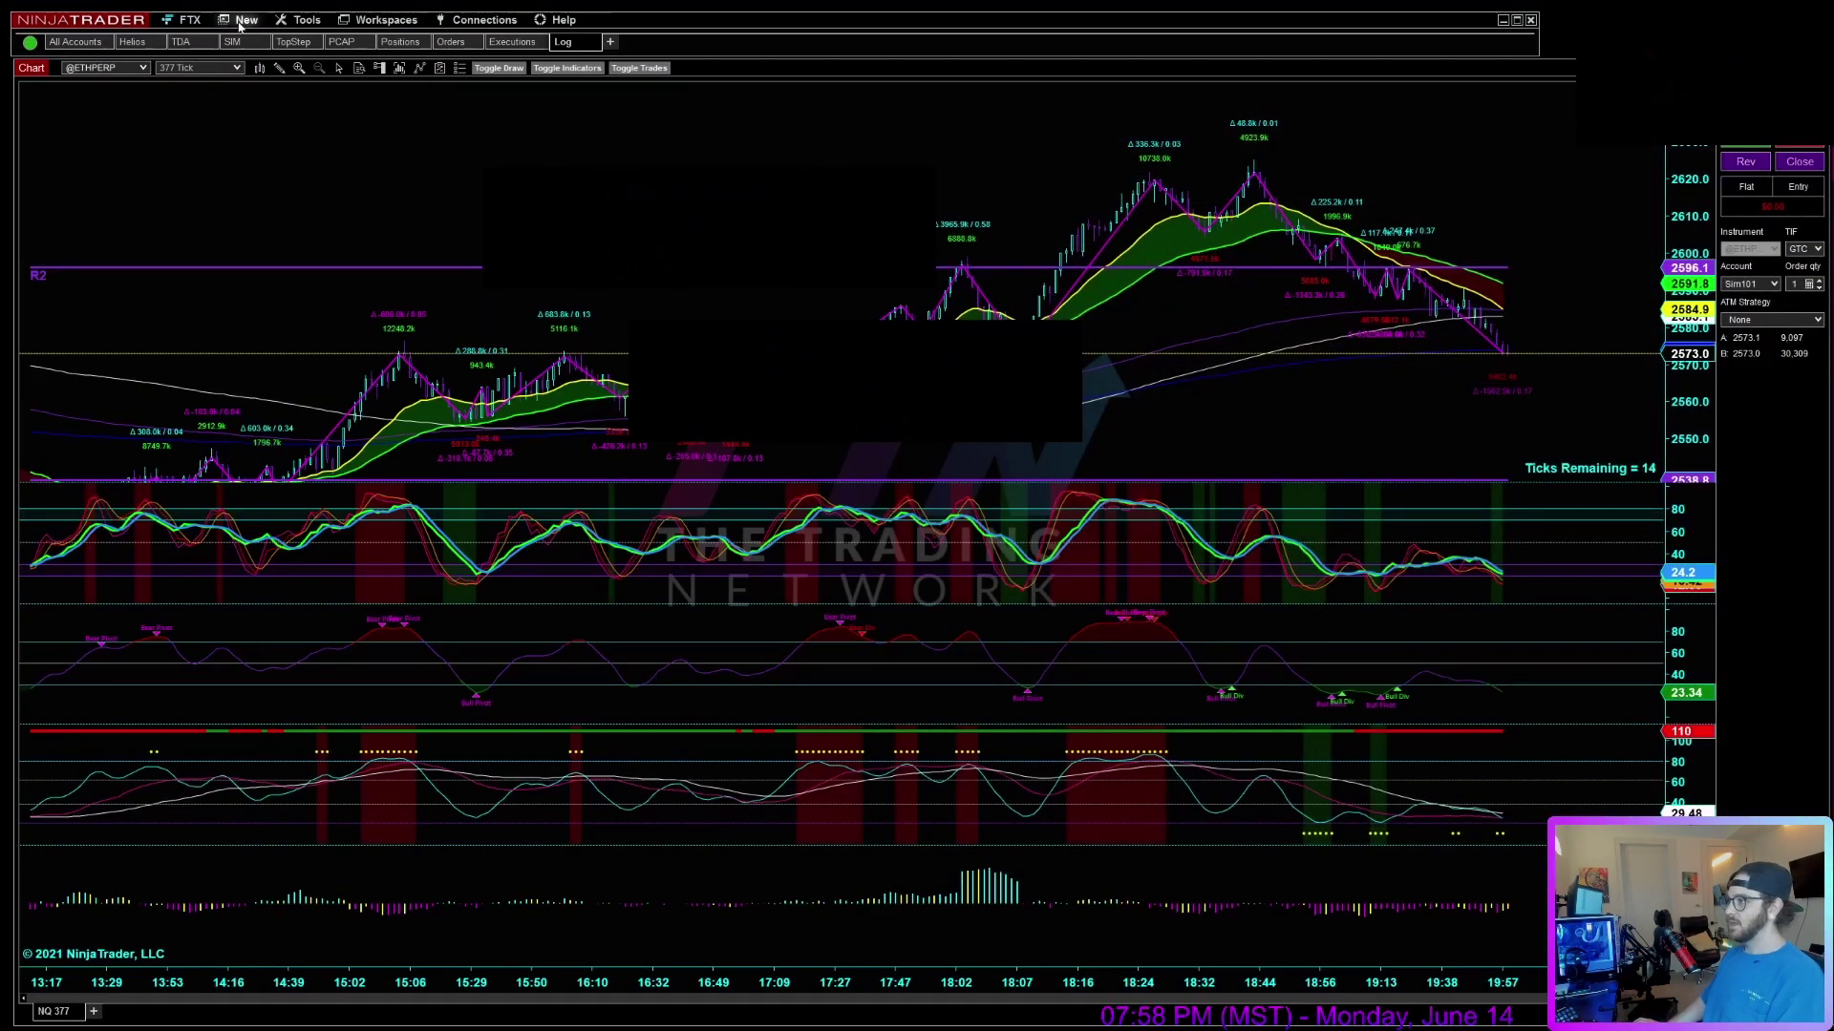
click(187, 19)
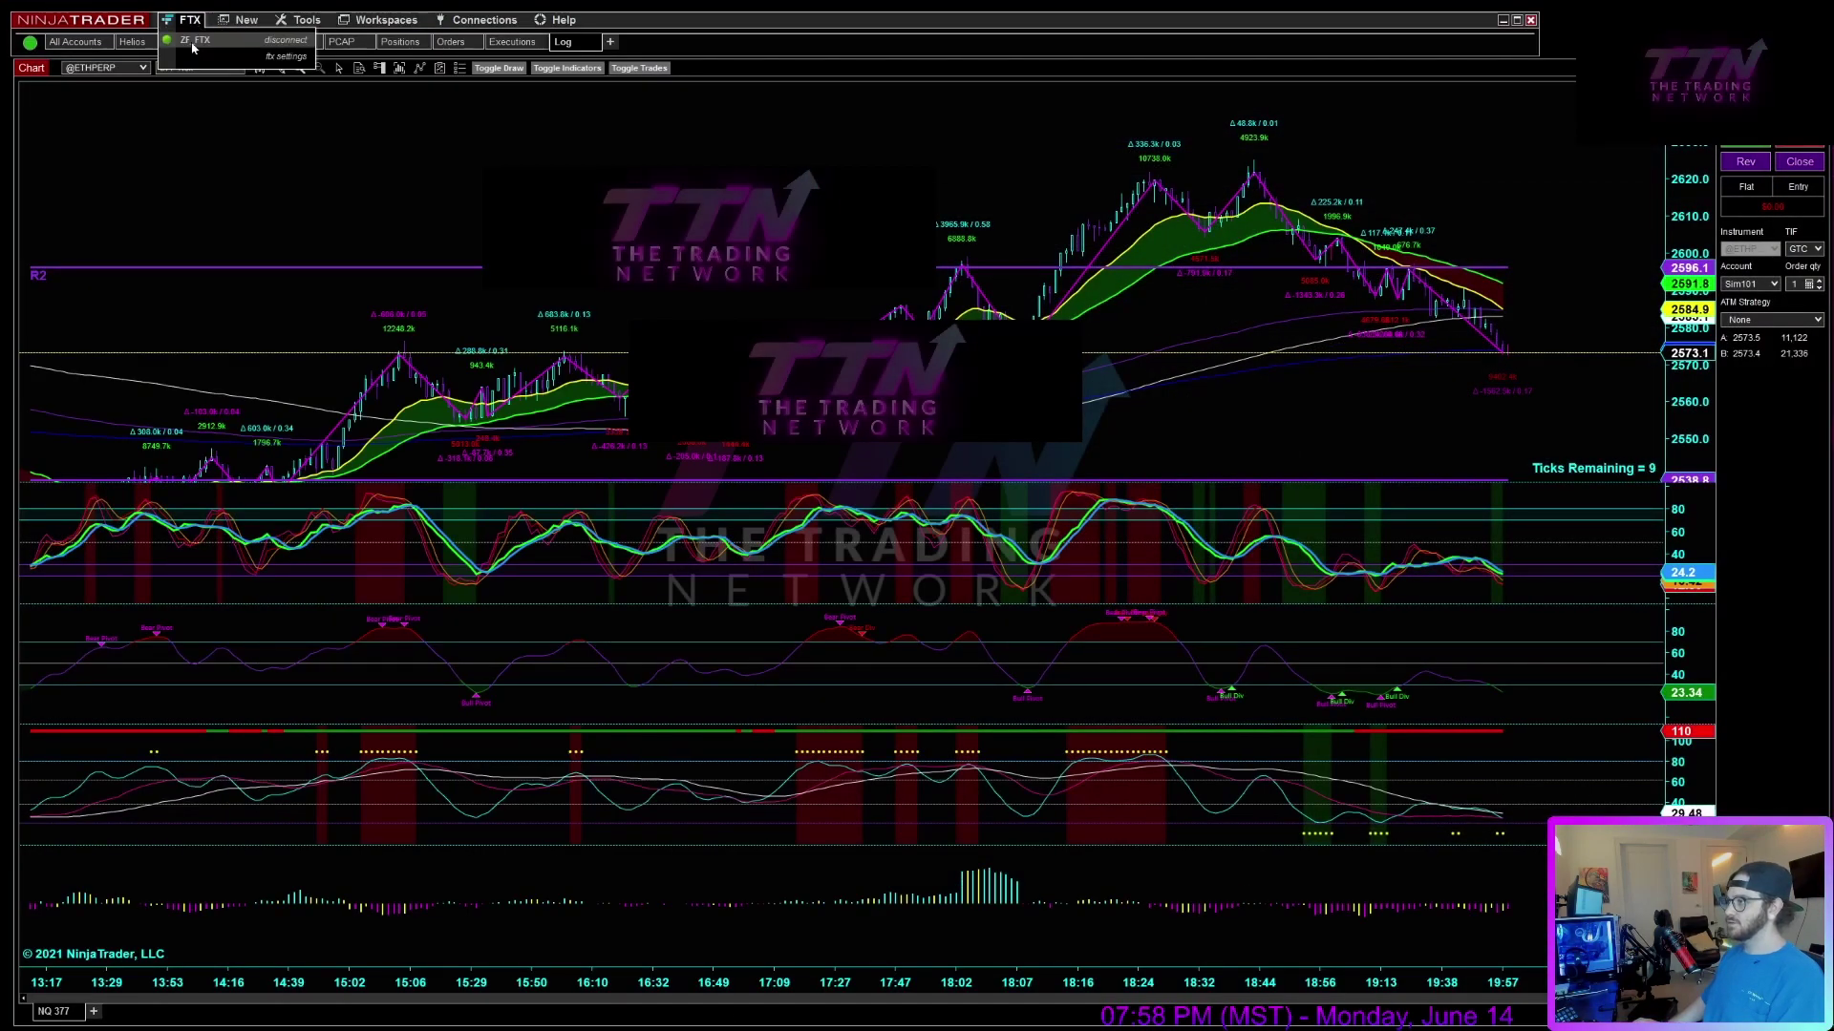
click(286, 57)
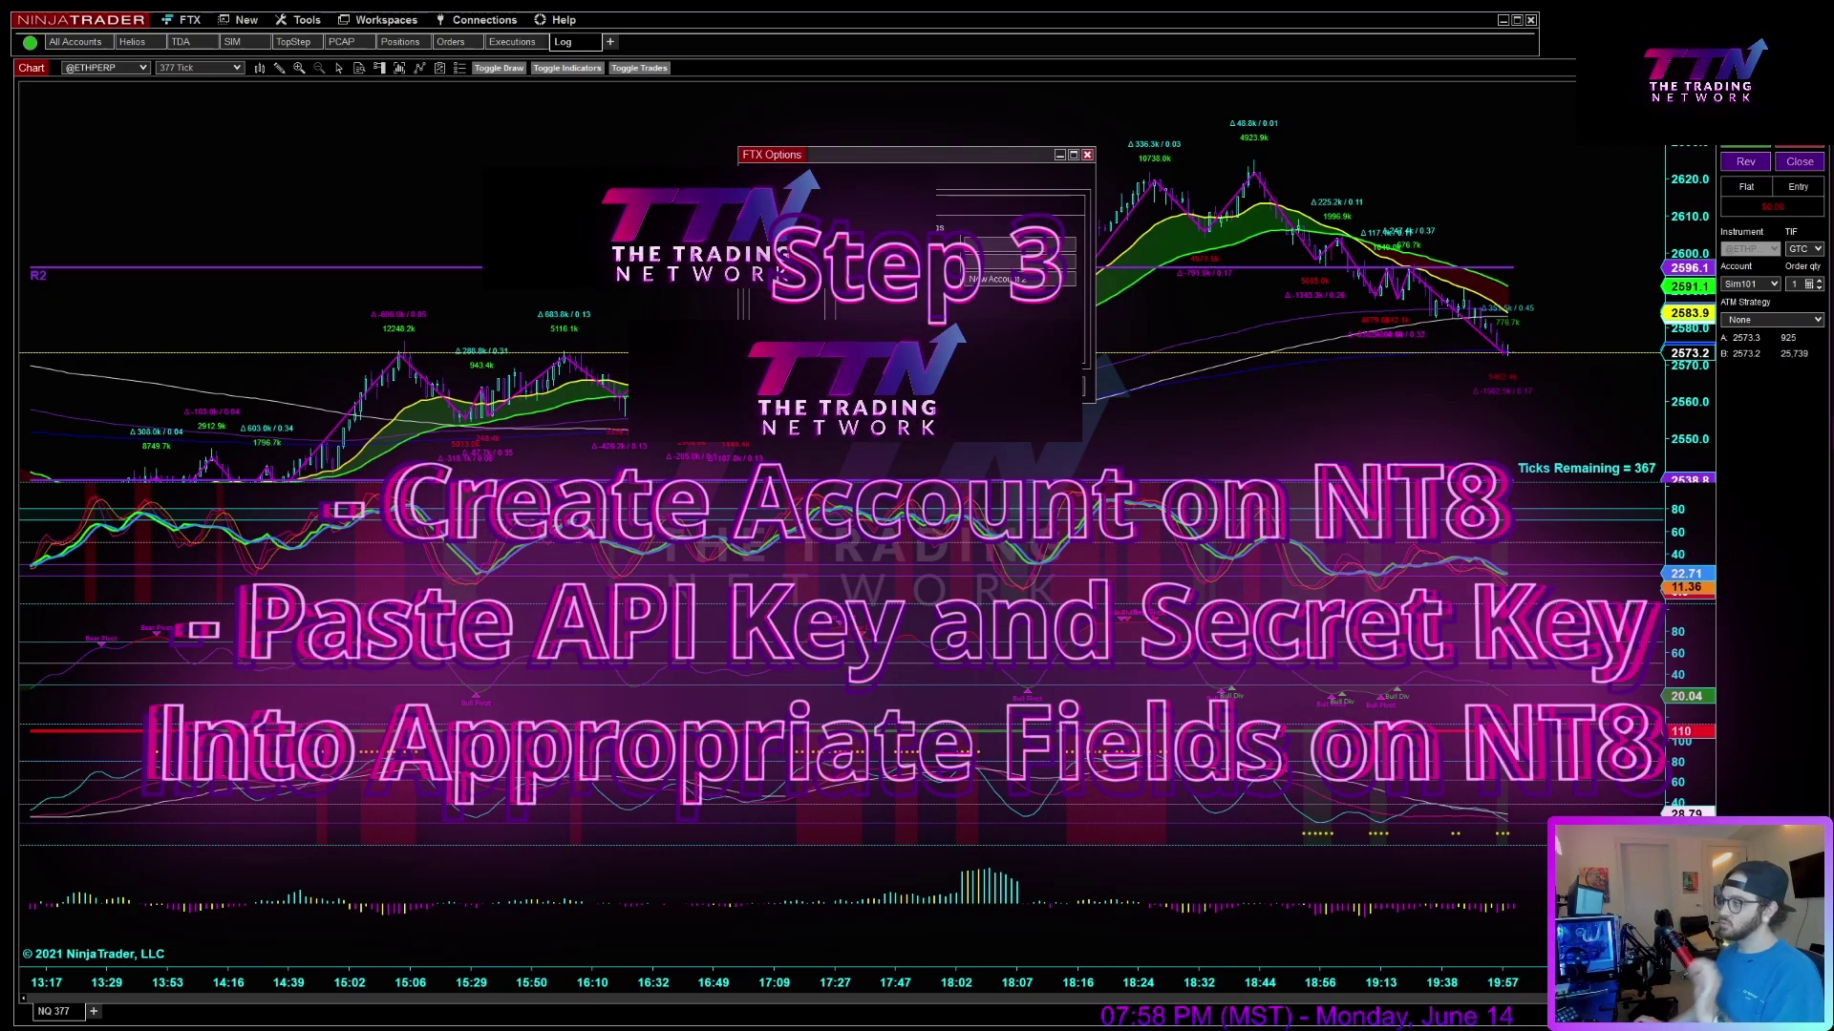
text(FTX1)
key(ctrl+a)
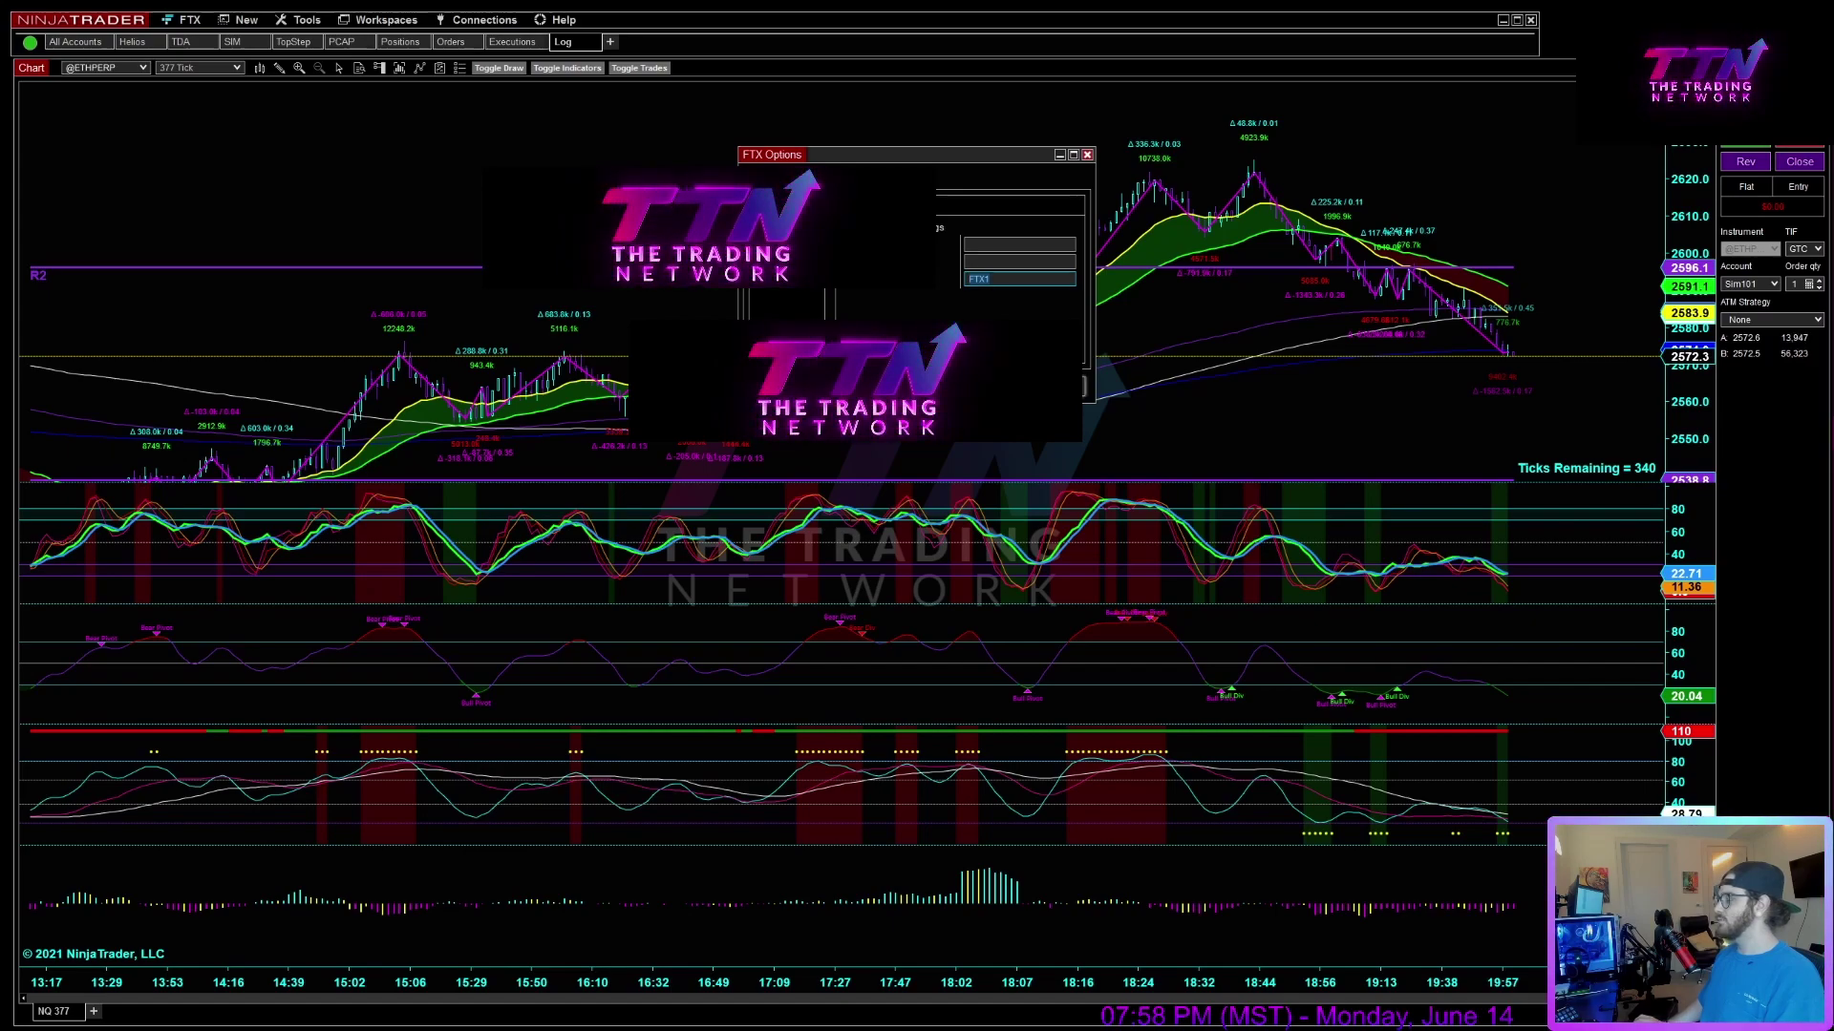
key(Return)
click(943, 302)
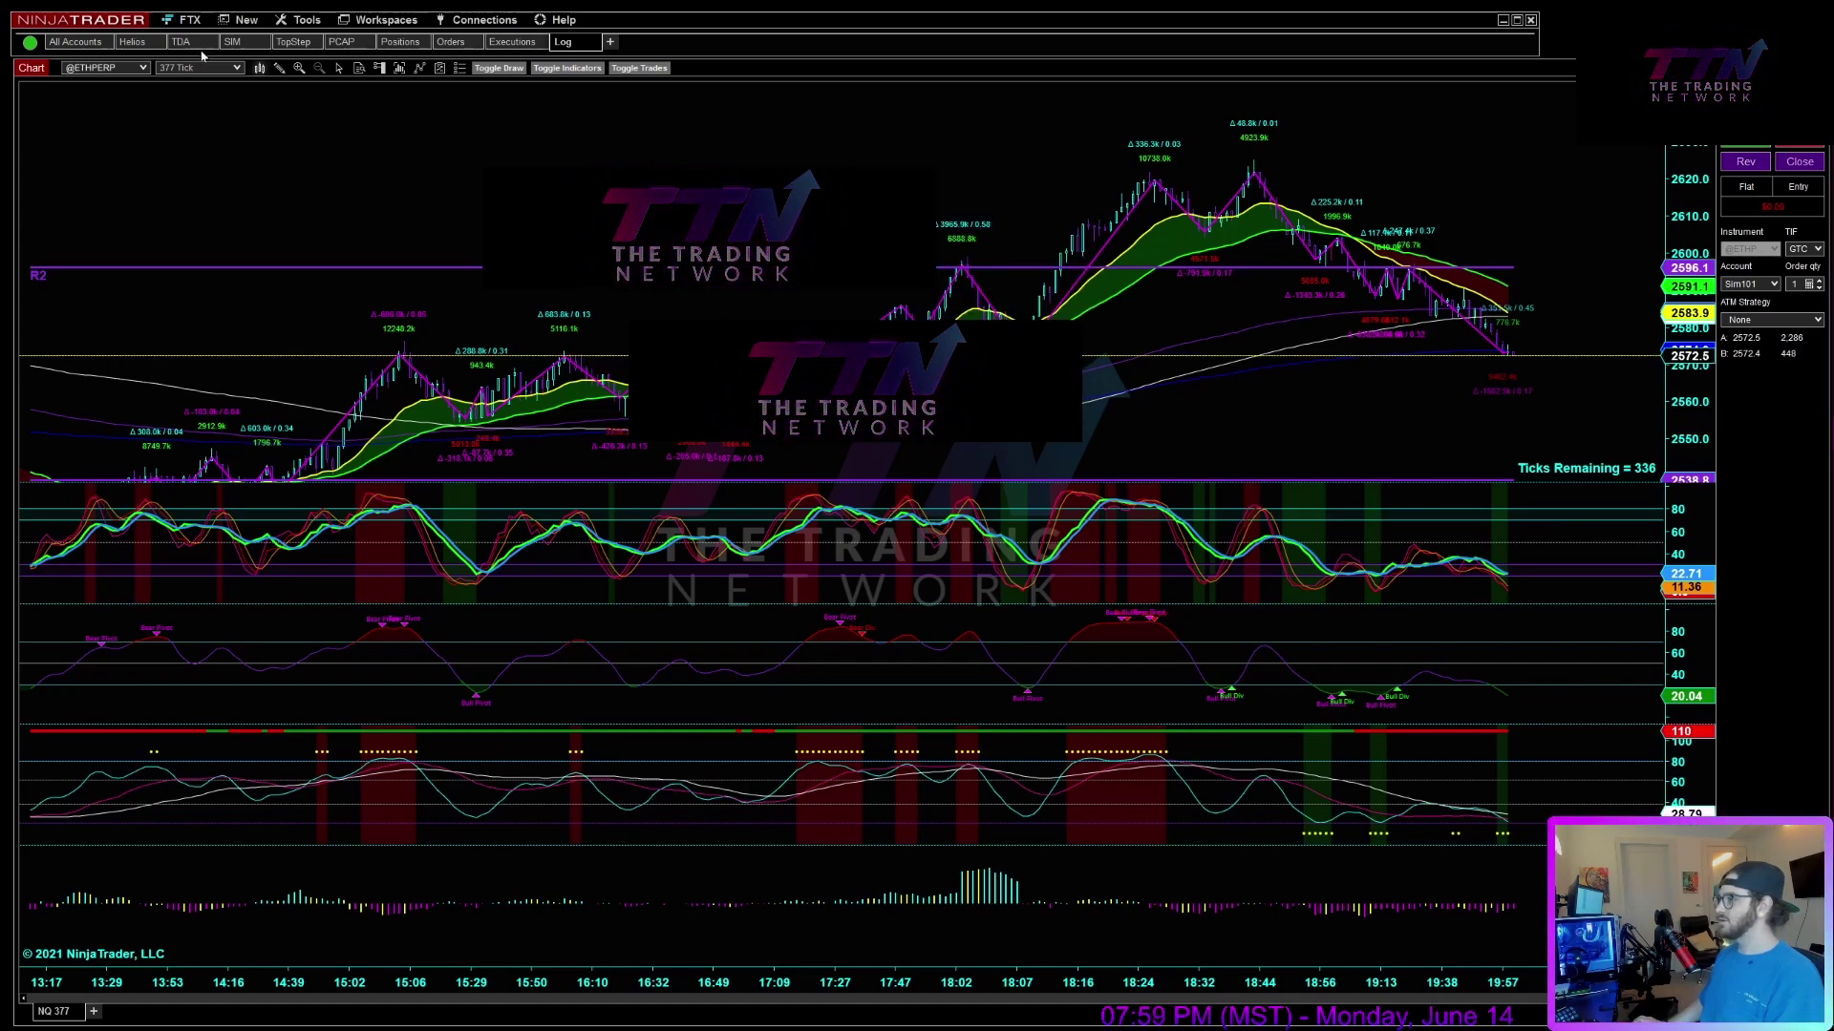
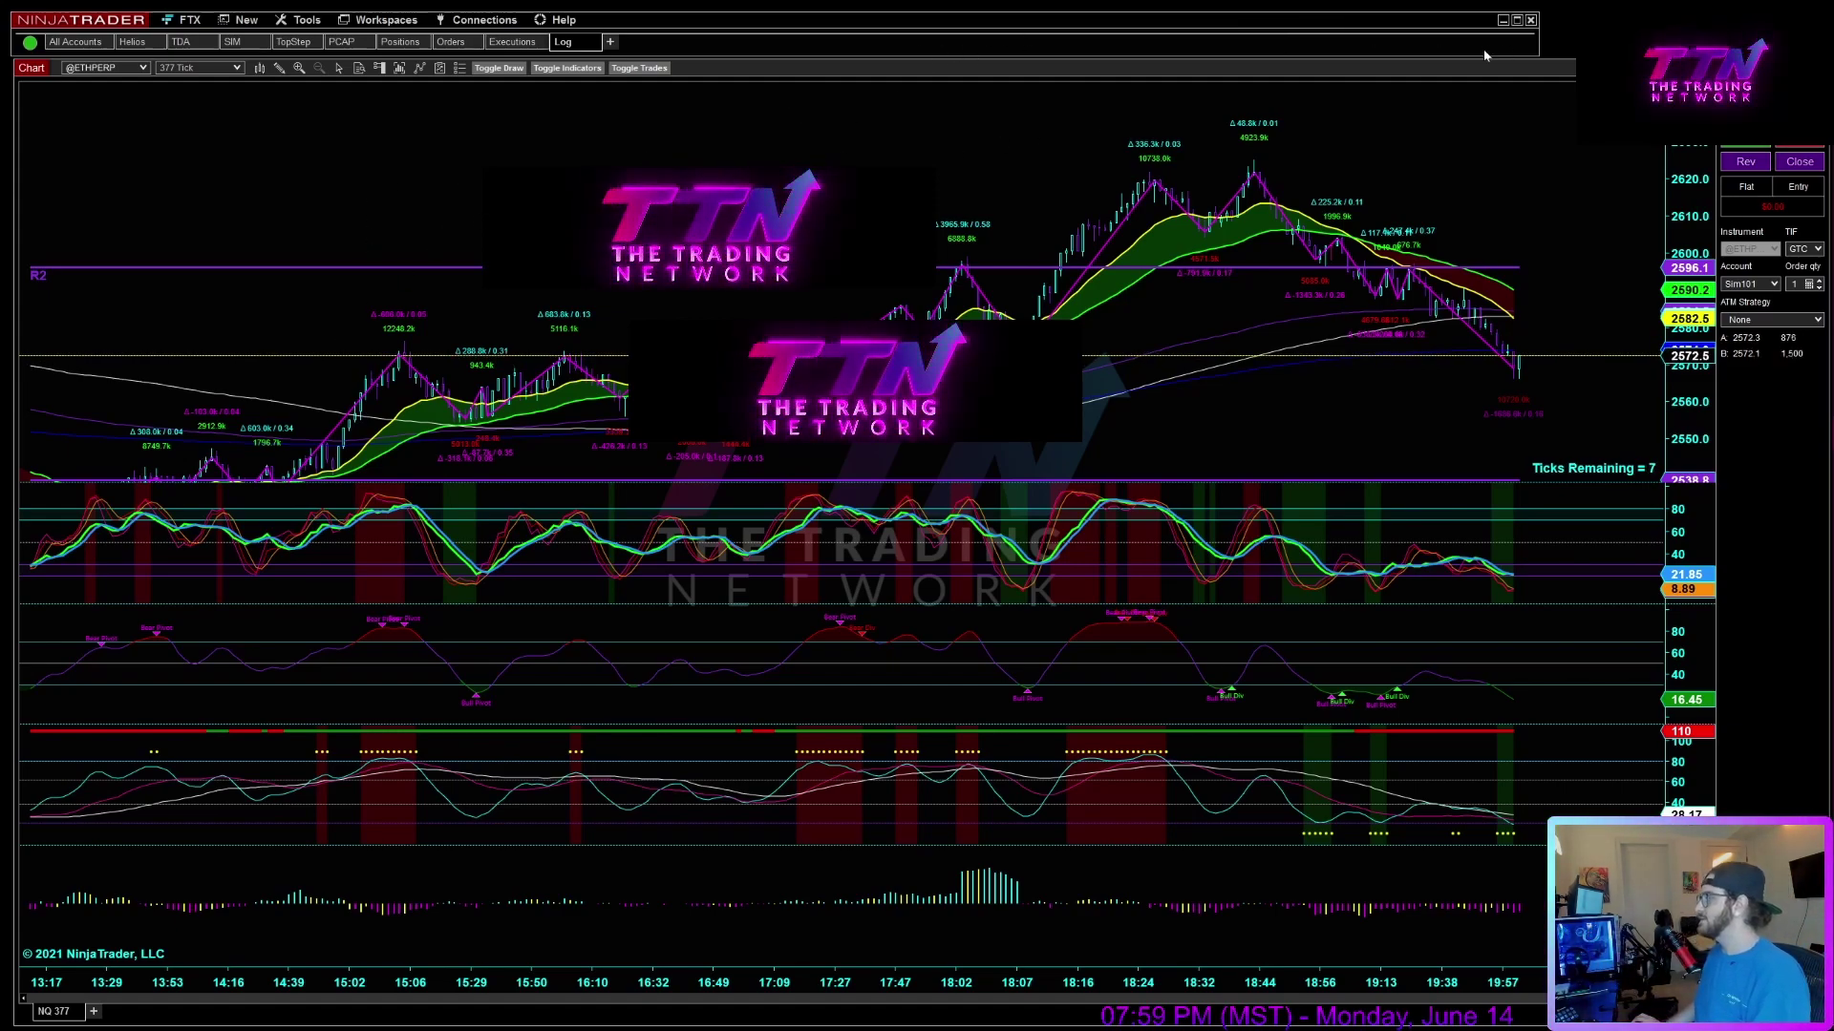
click(142, 66)
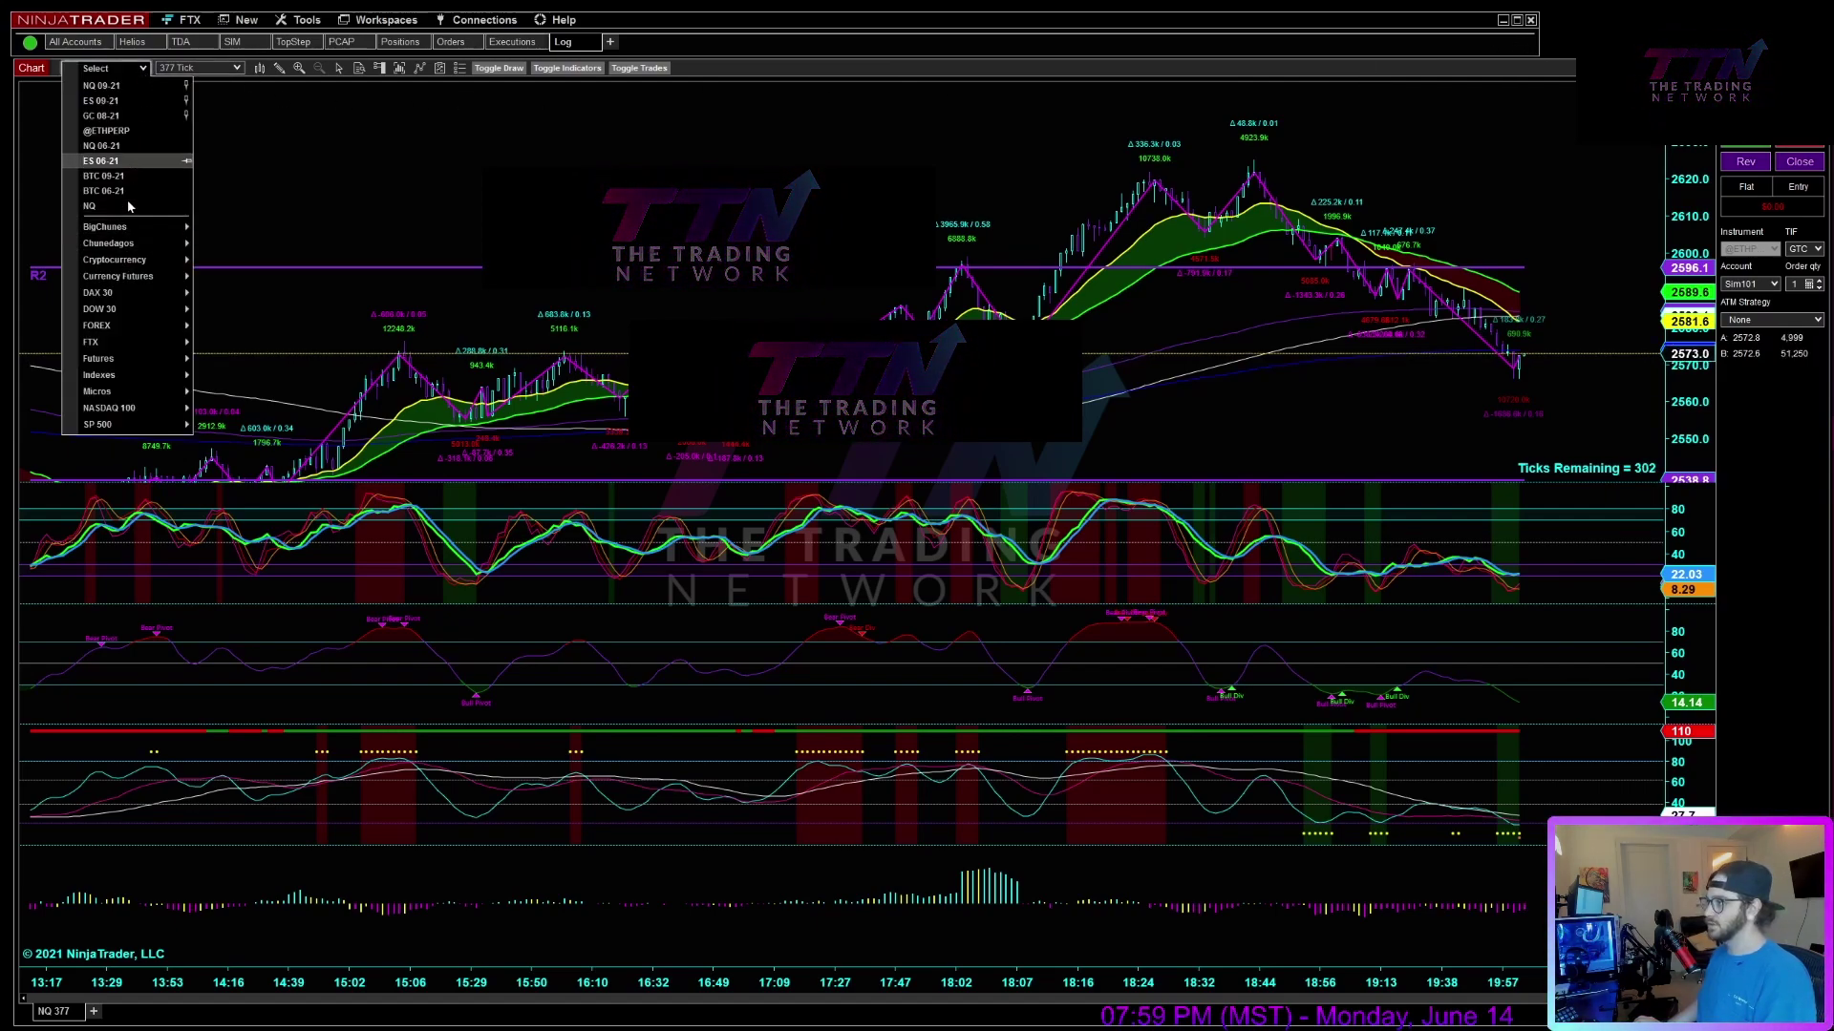
mouse_move(134, 353)
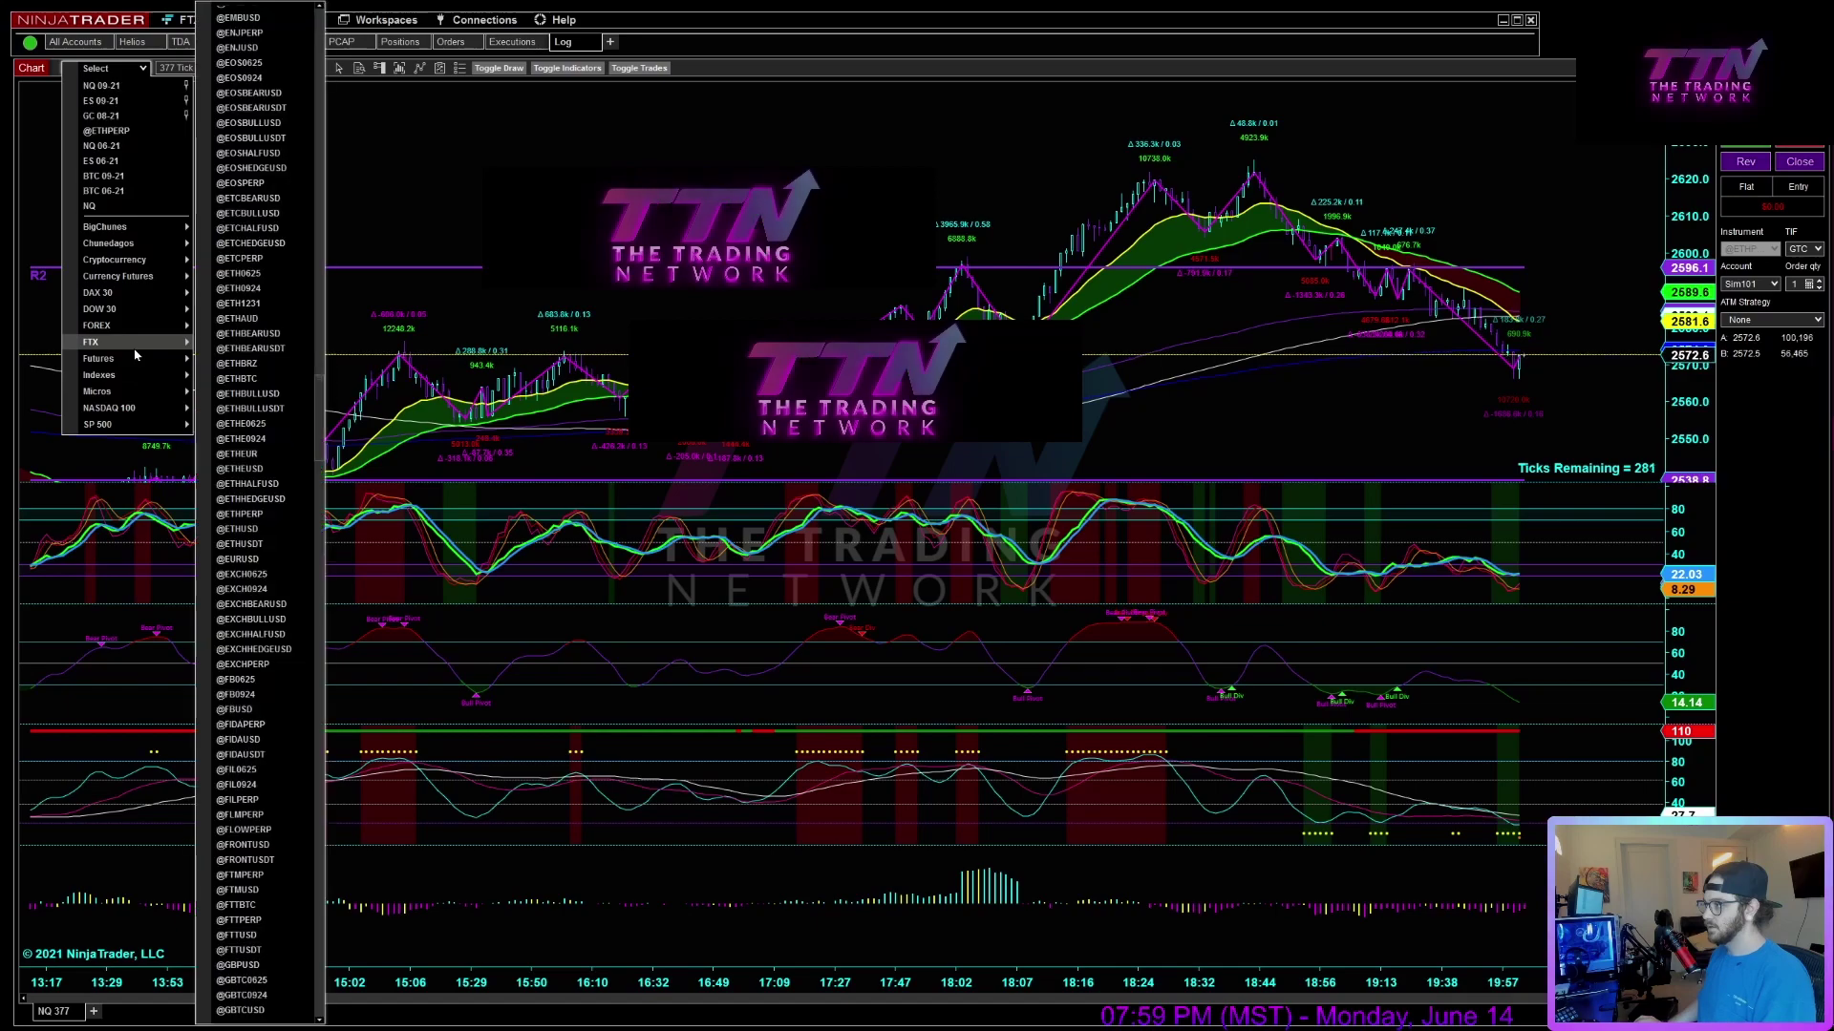
key(Escape)
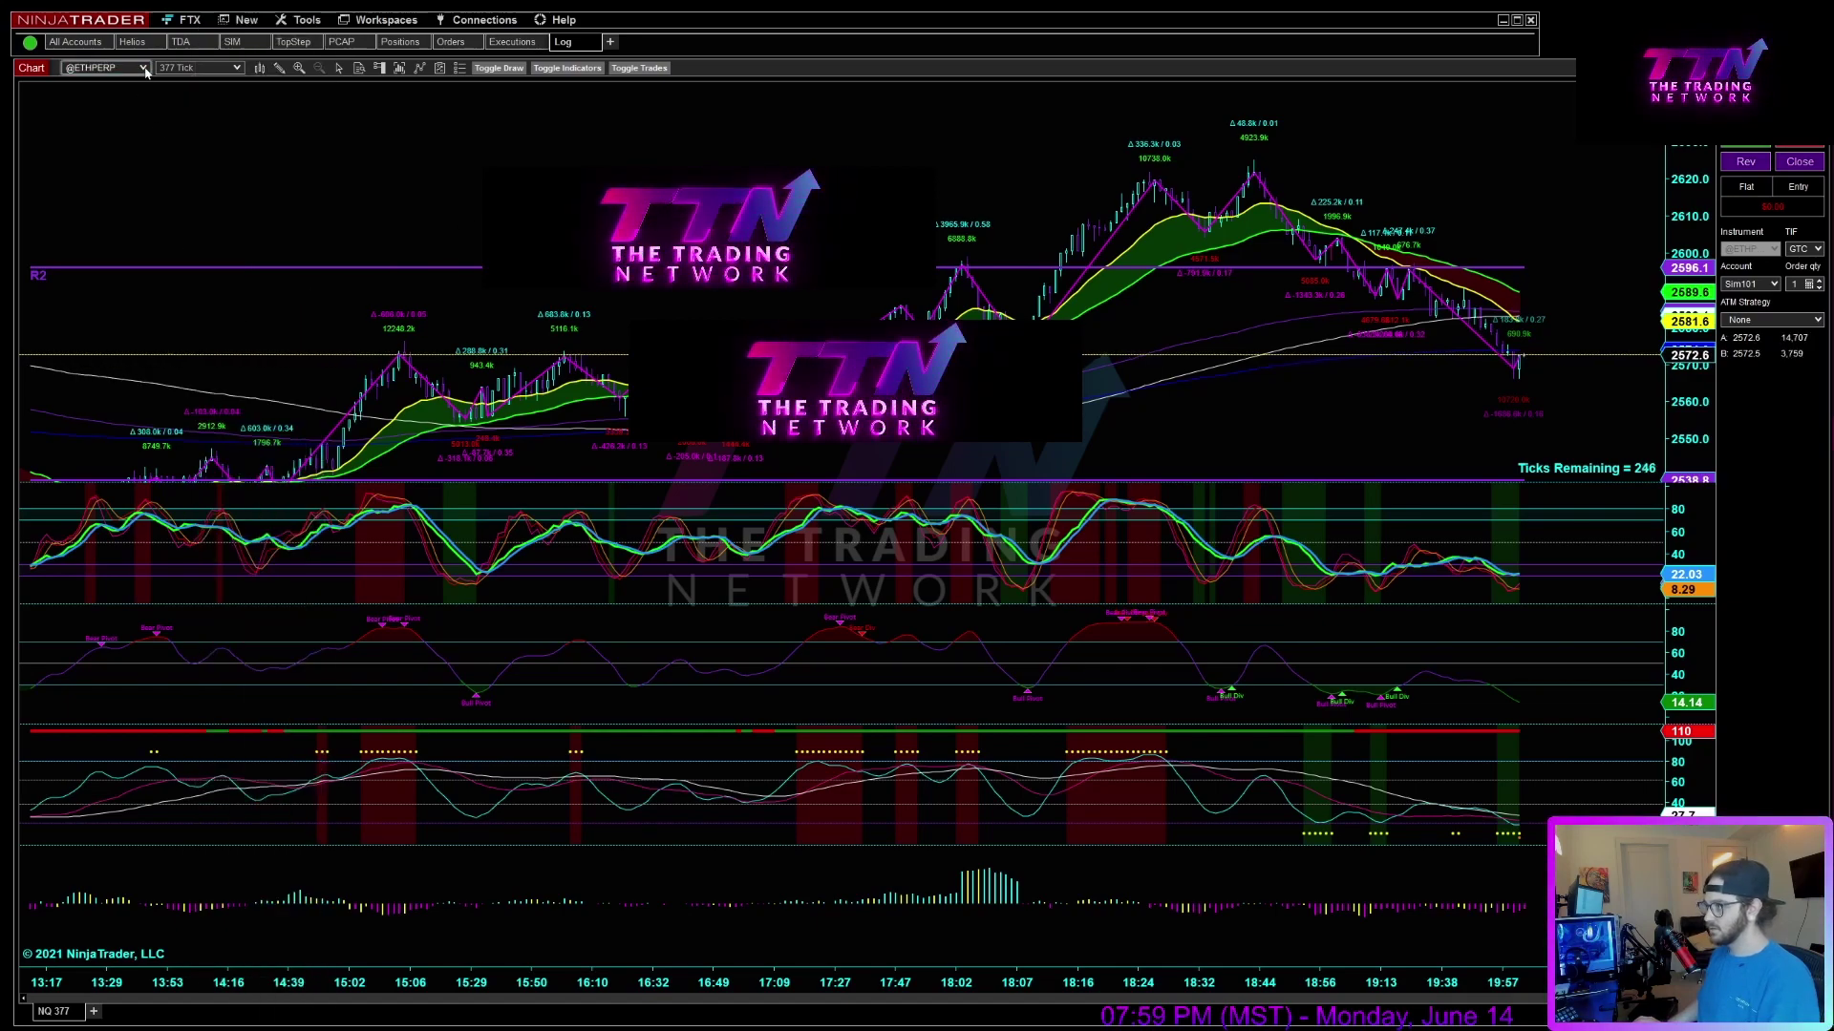
click(142, 67)
mouse_move(137, 343)
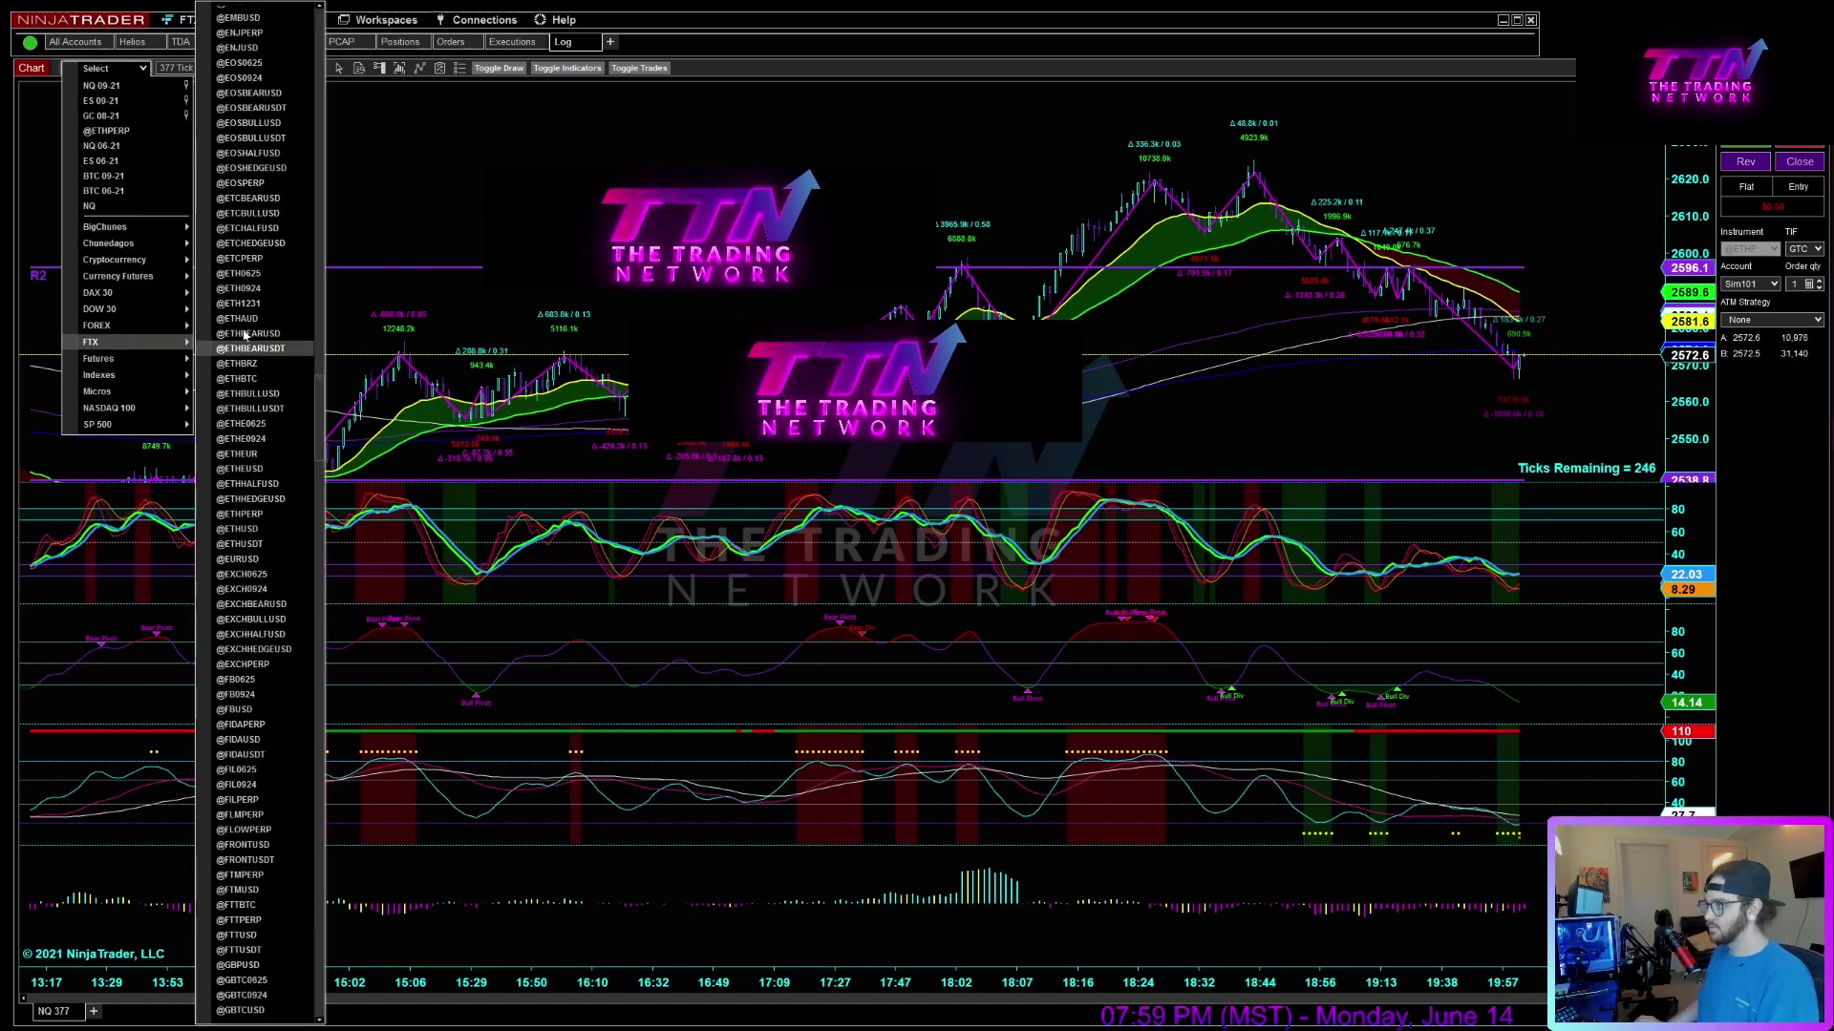
click(265, 188)
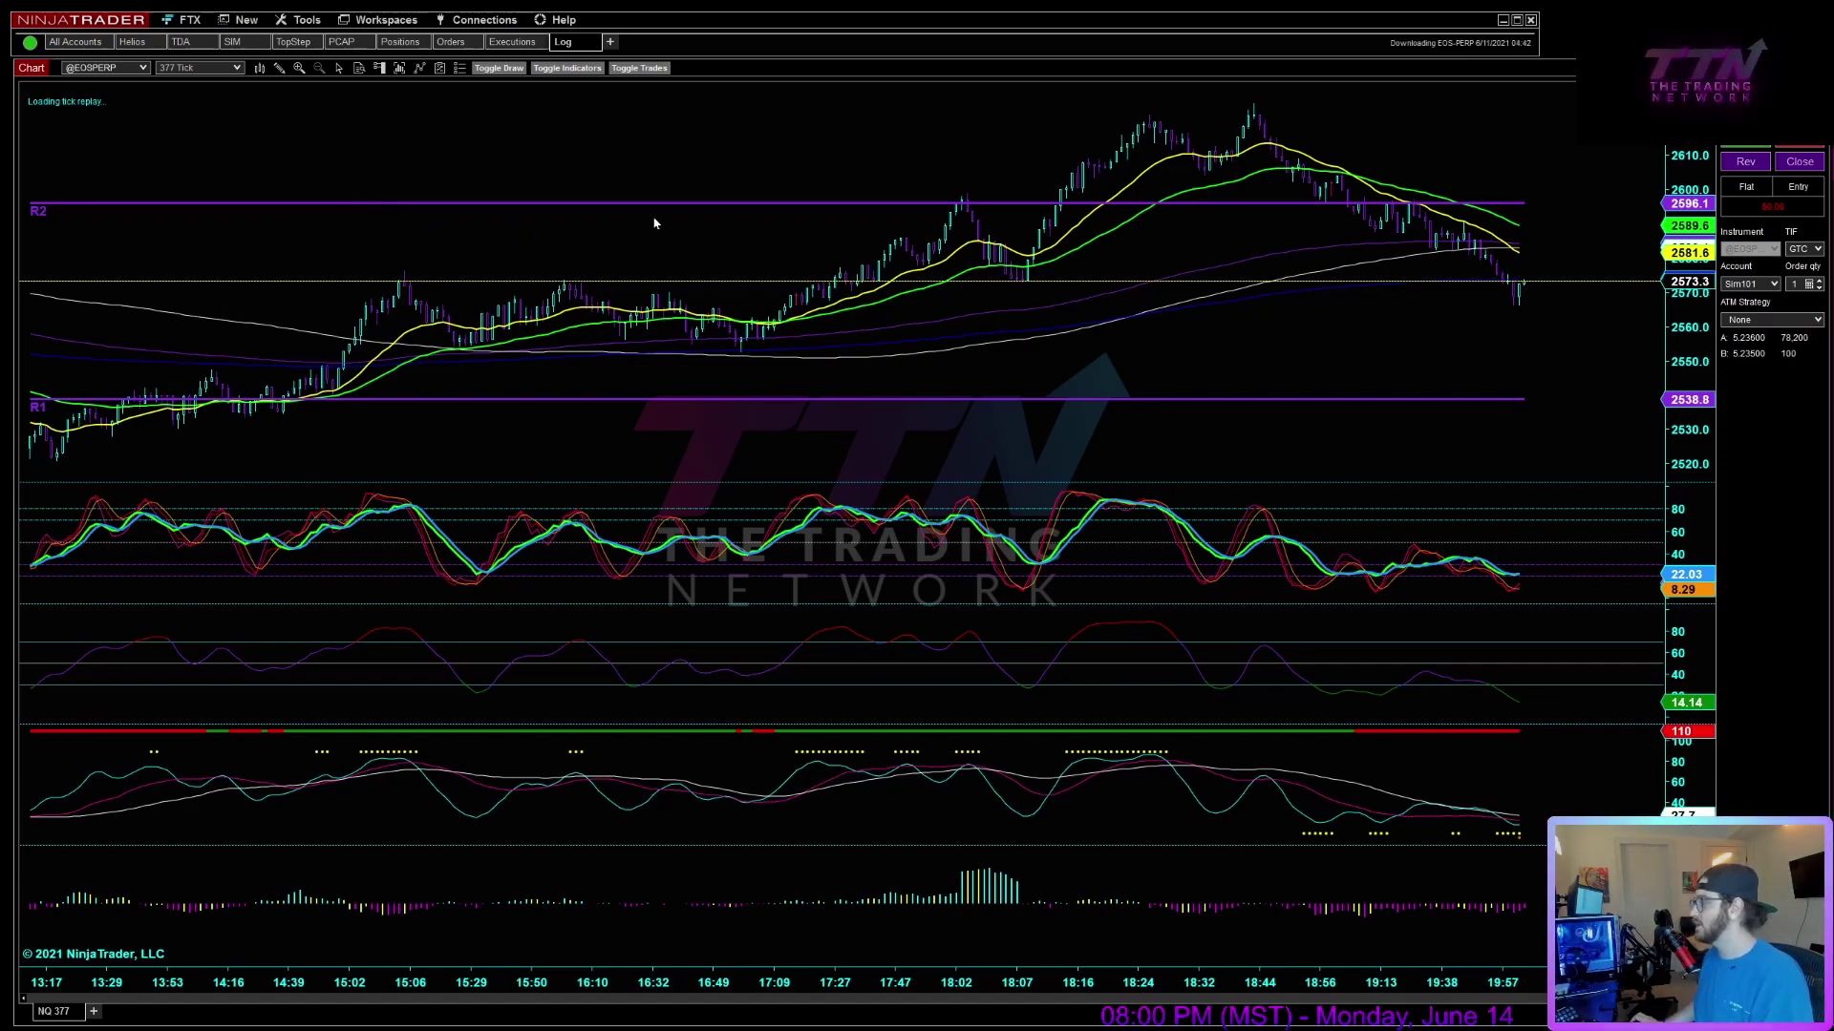
Check the chart's Data Series properties and the accounts available for placing orders.
key(ctrl+f)
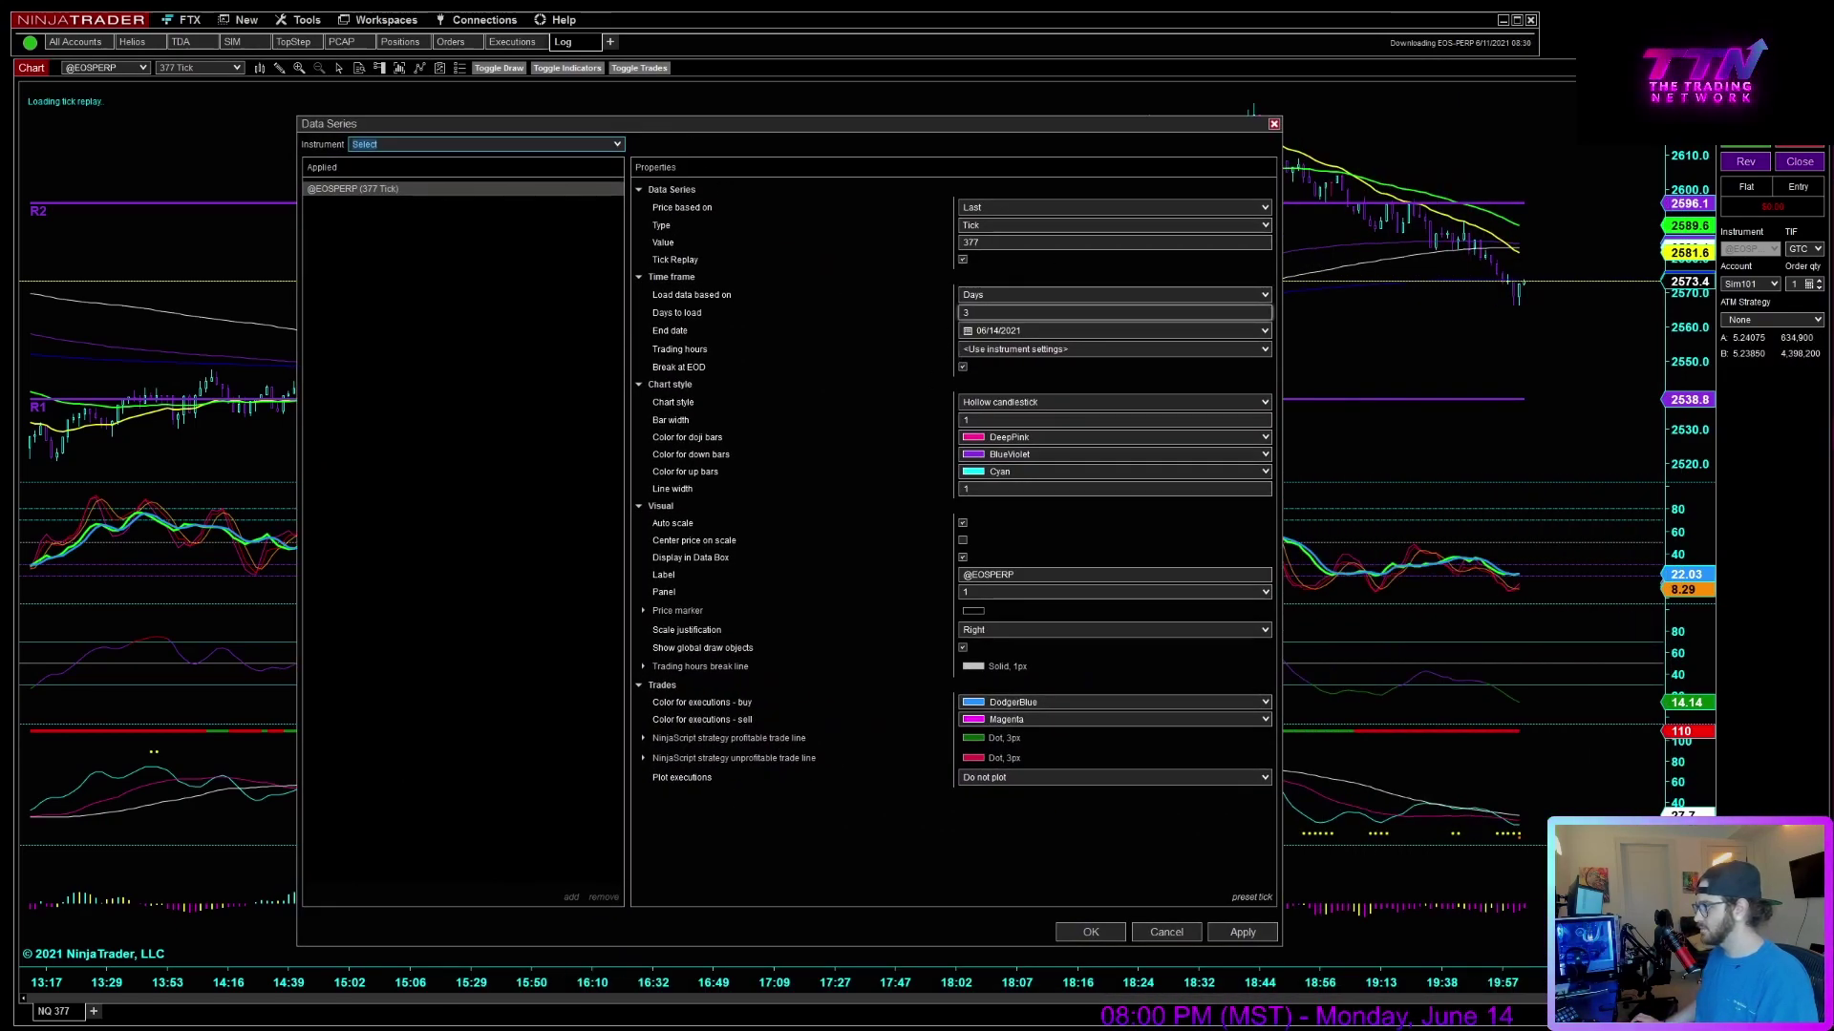
click(1272, 123)
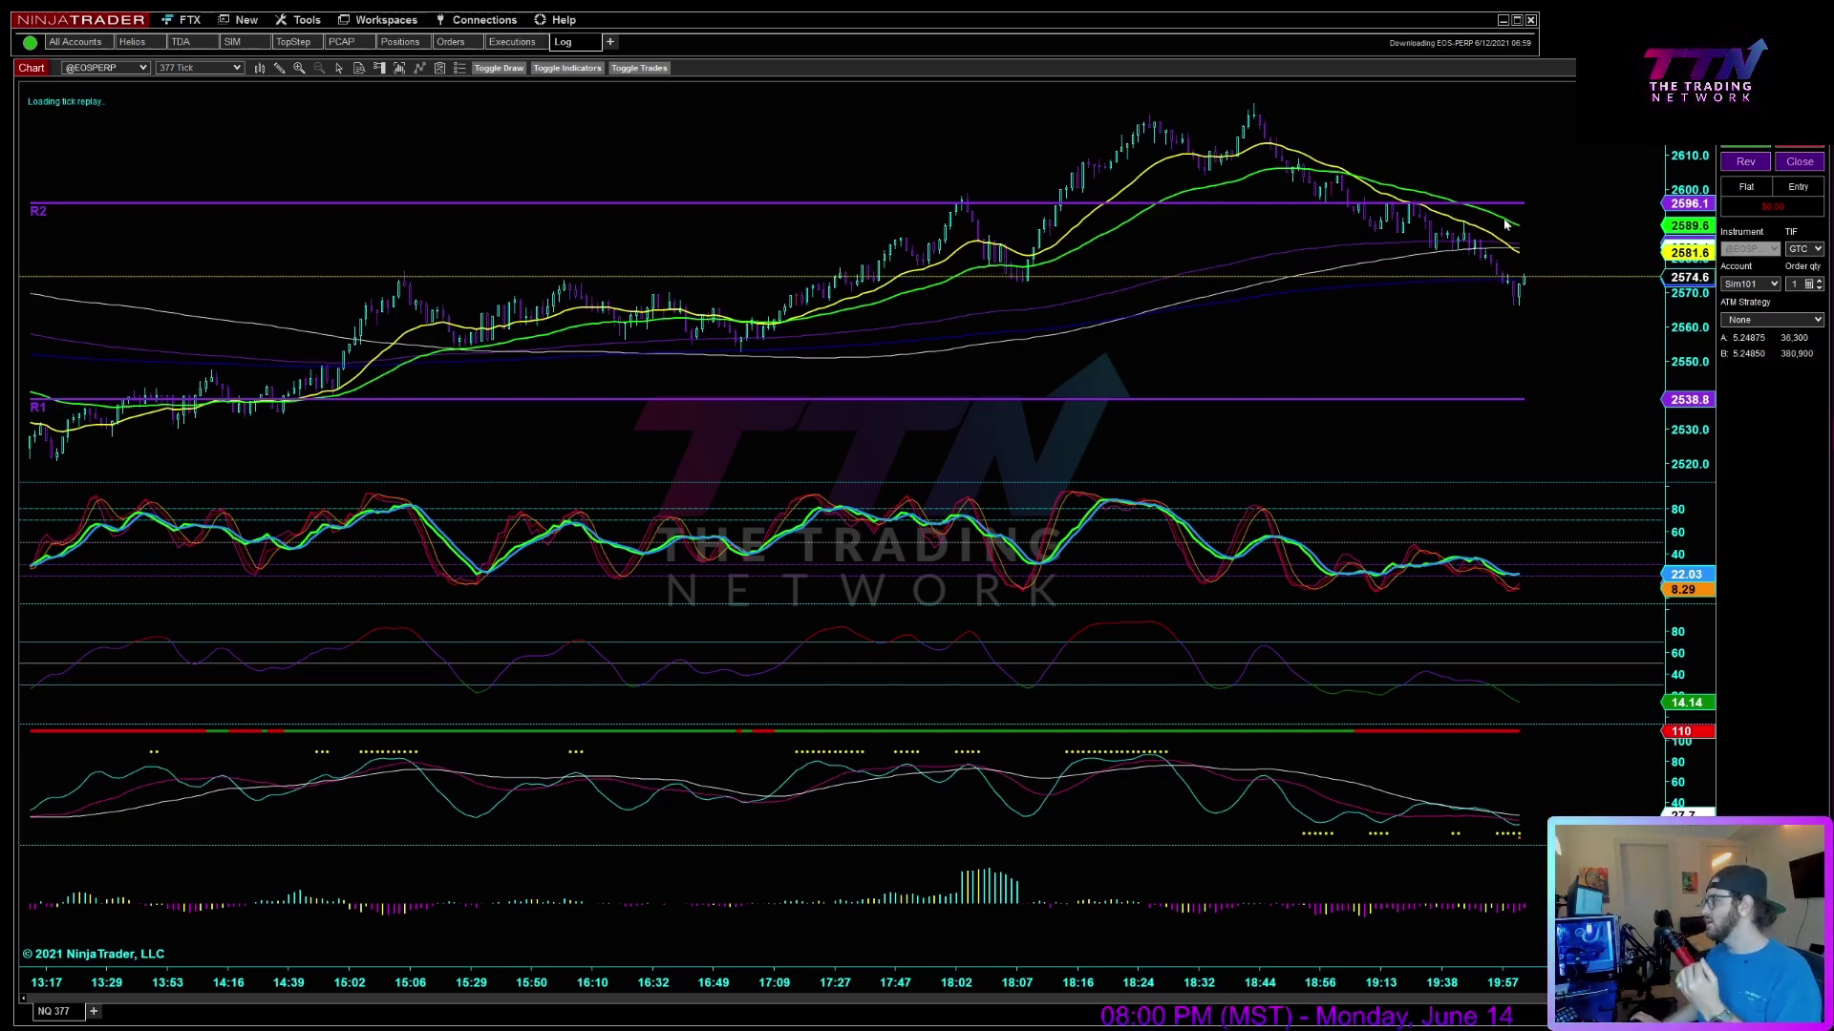
click(1753, 284)
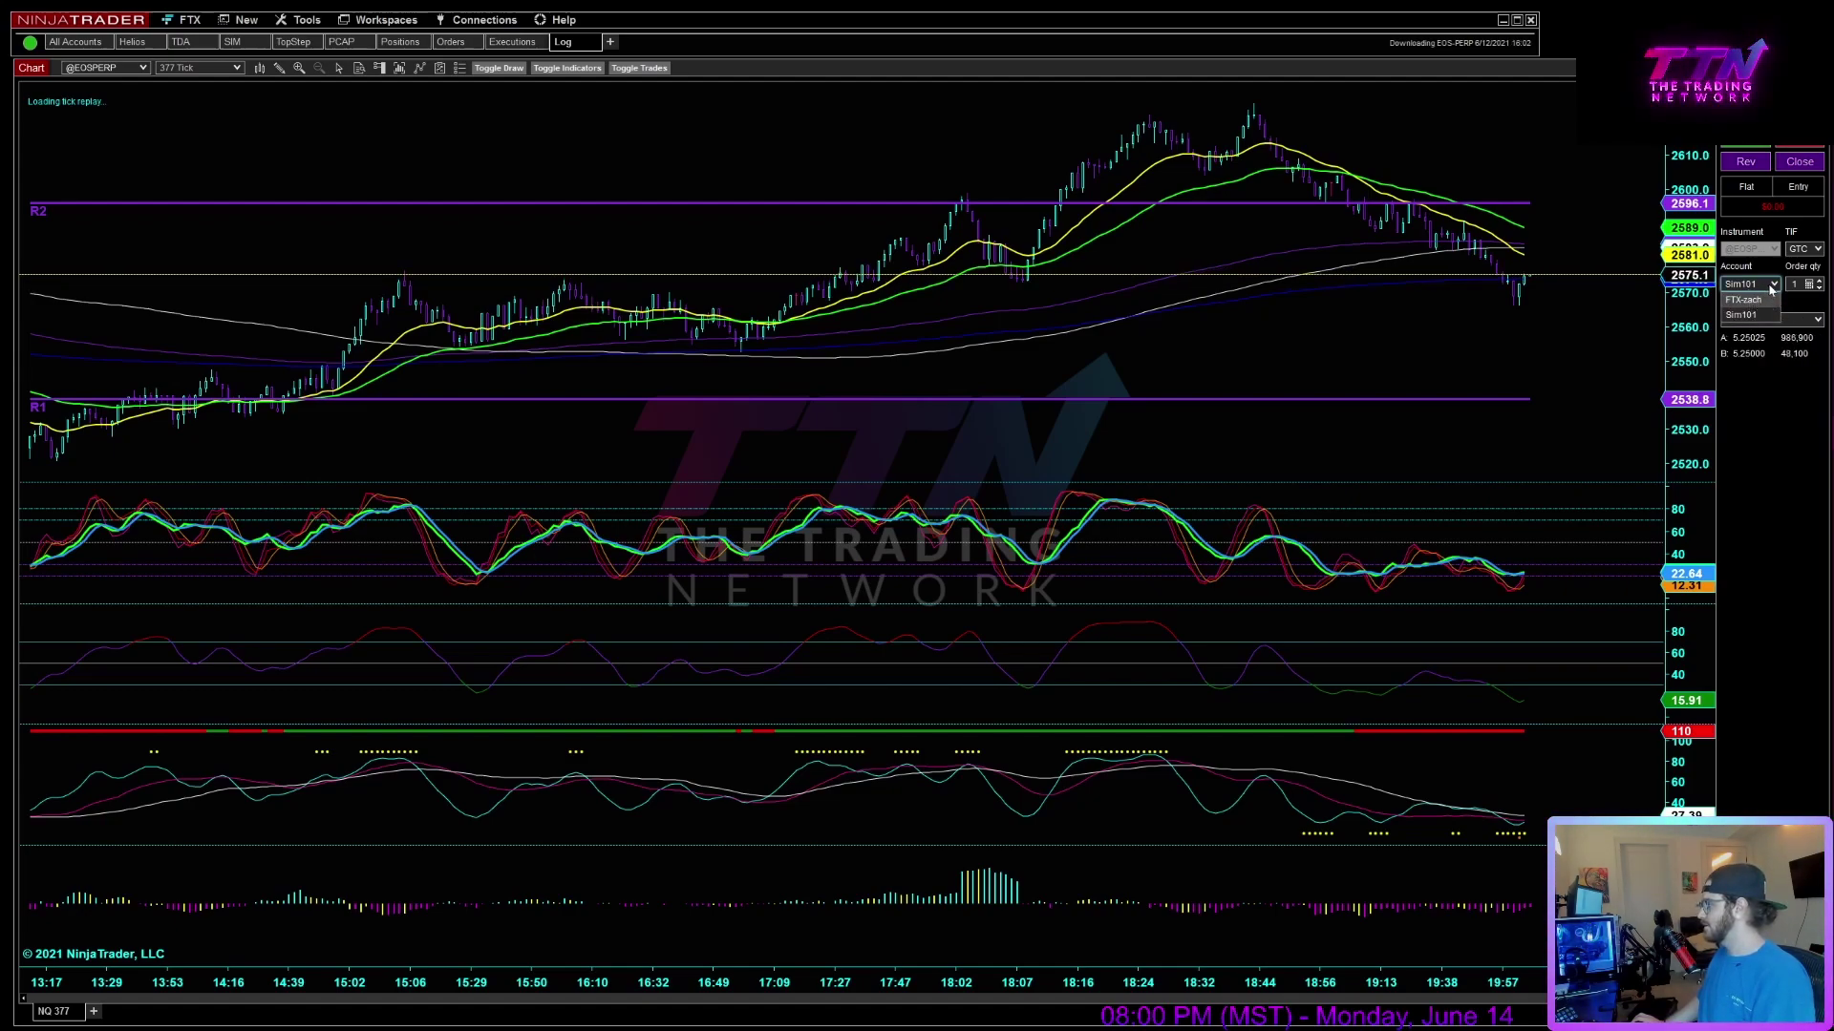
click(1608, 336)
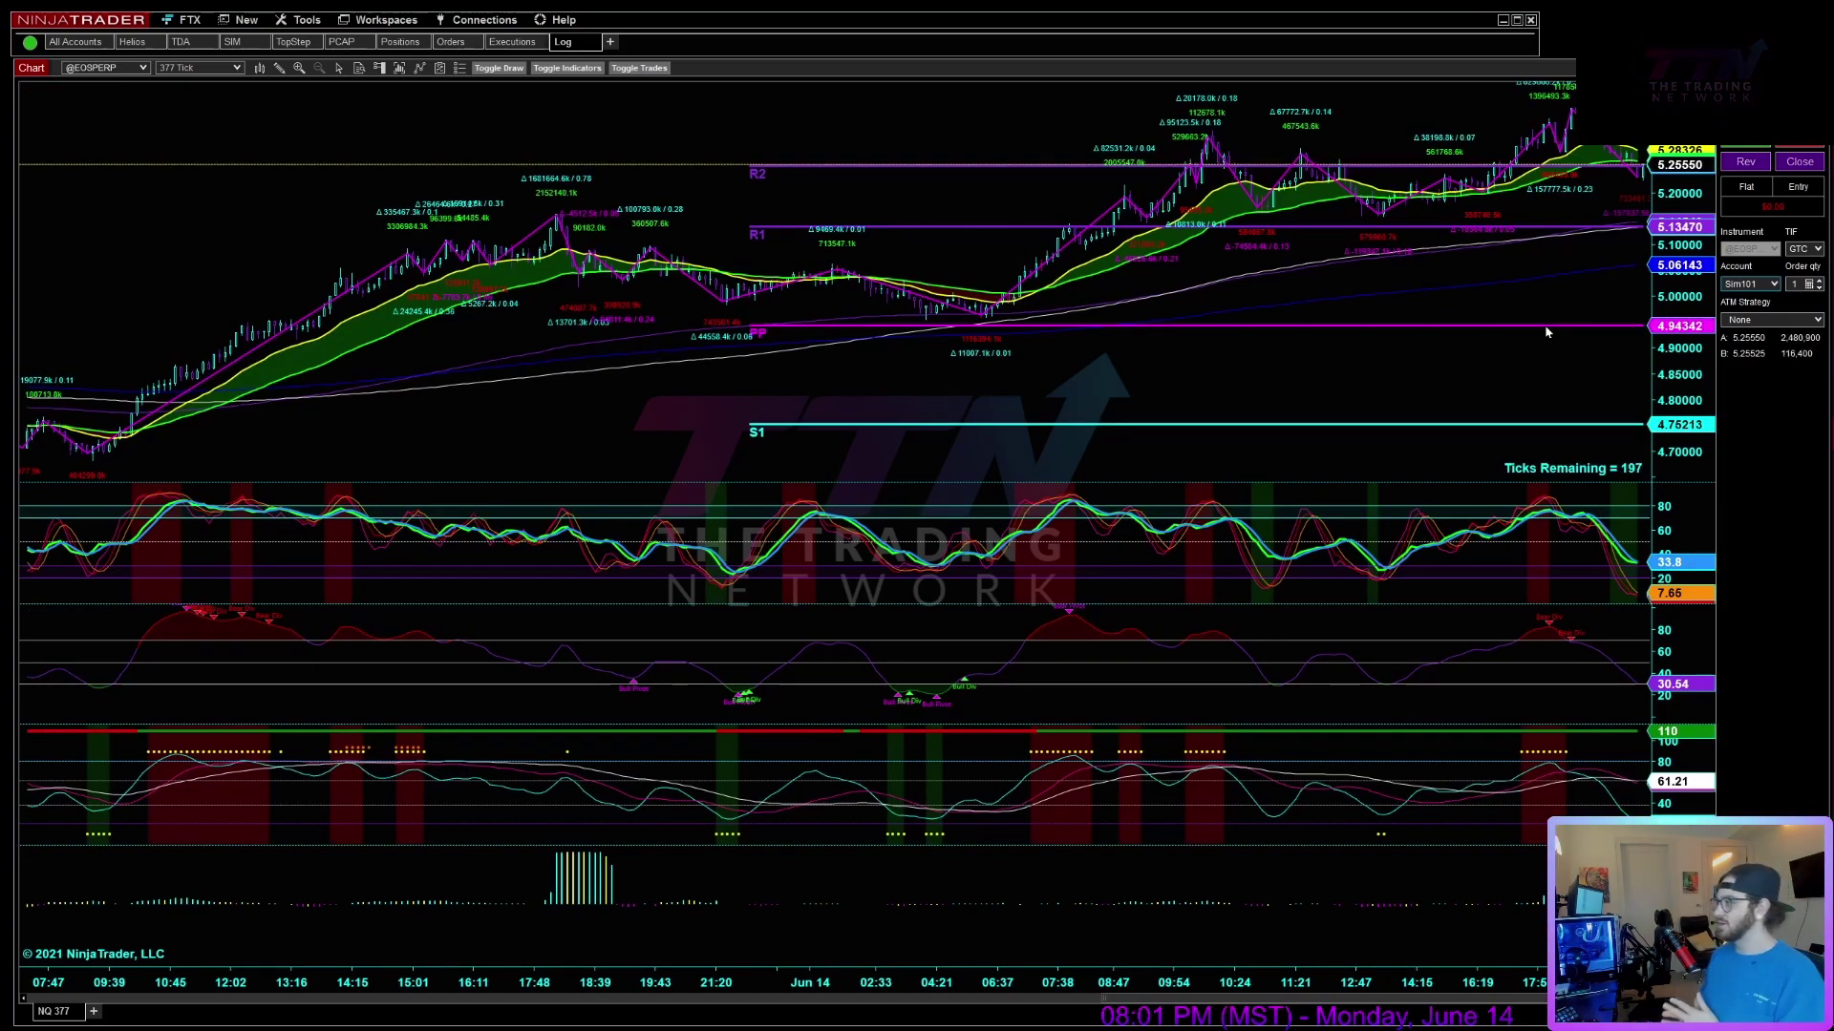
drag(1494, 430, 1327, 441)
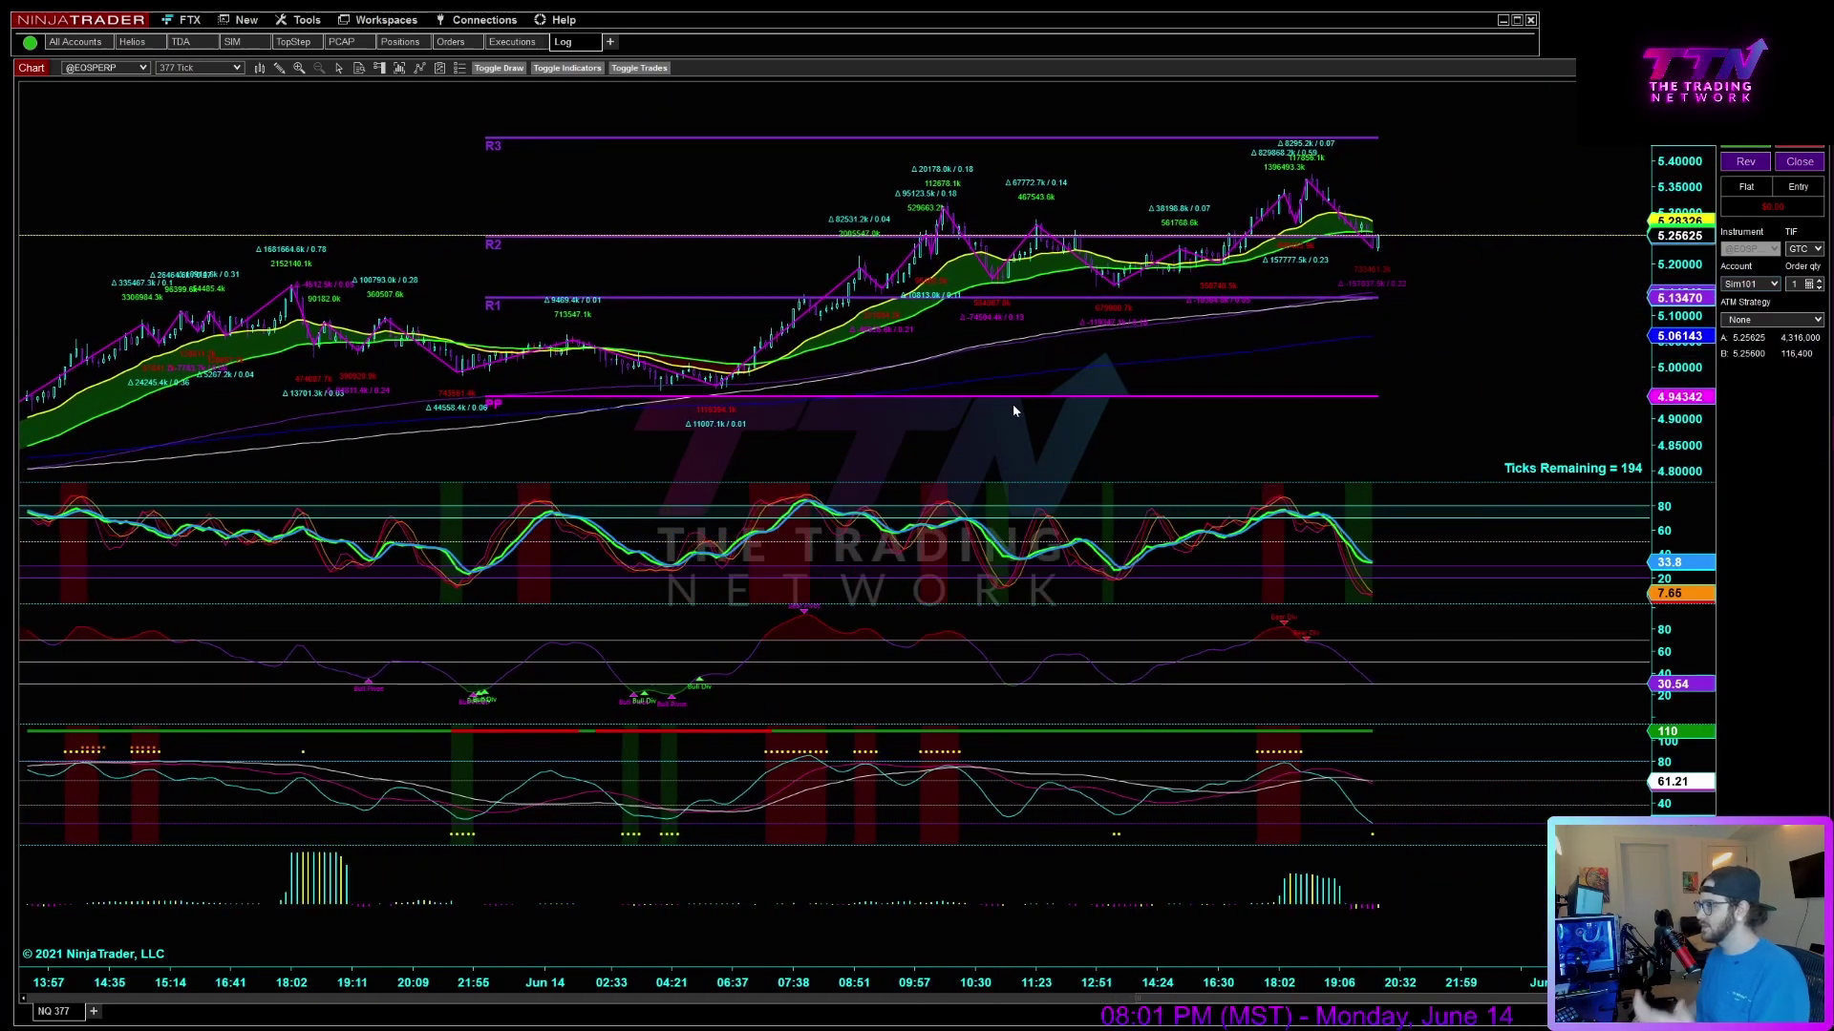
drag(1460, 394, 1516, 392)
scroll(528, 189, down, 2)
scroll(1094, 336, down, 2)
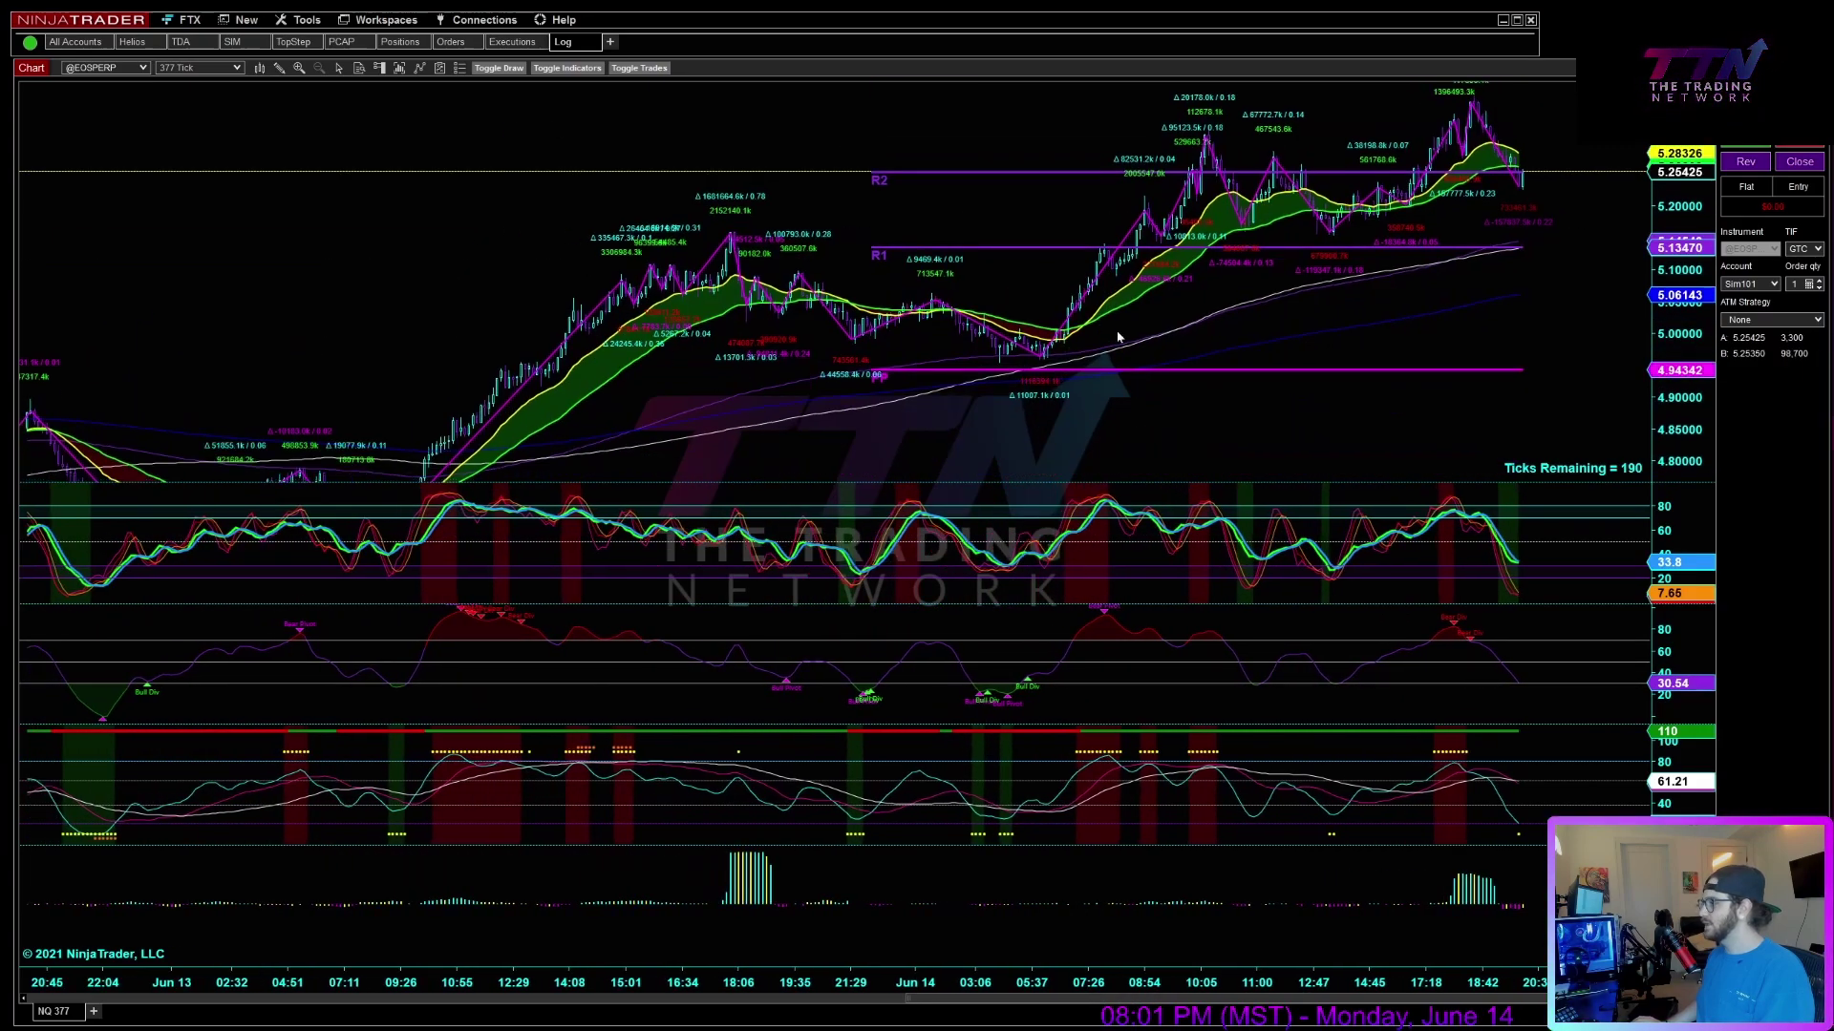
drag(1657, 262, 1199, 388)
drag(606, 475, 1171, 383)
scroll(1185, 382, down, 10)
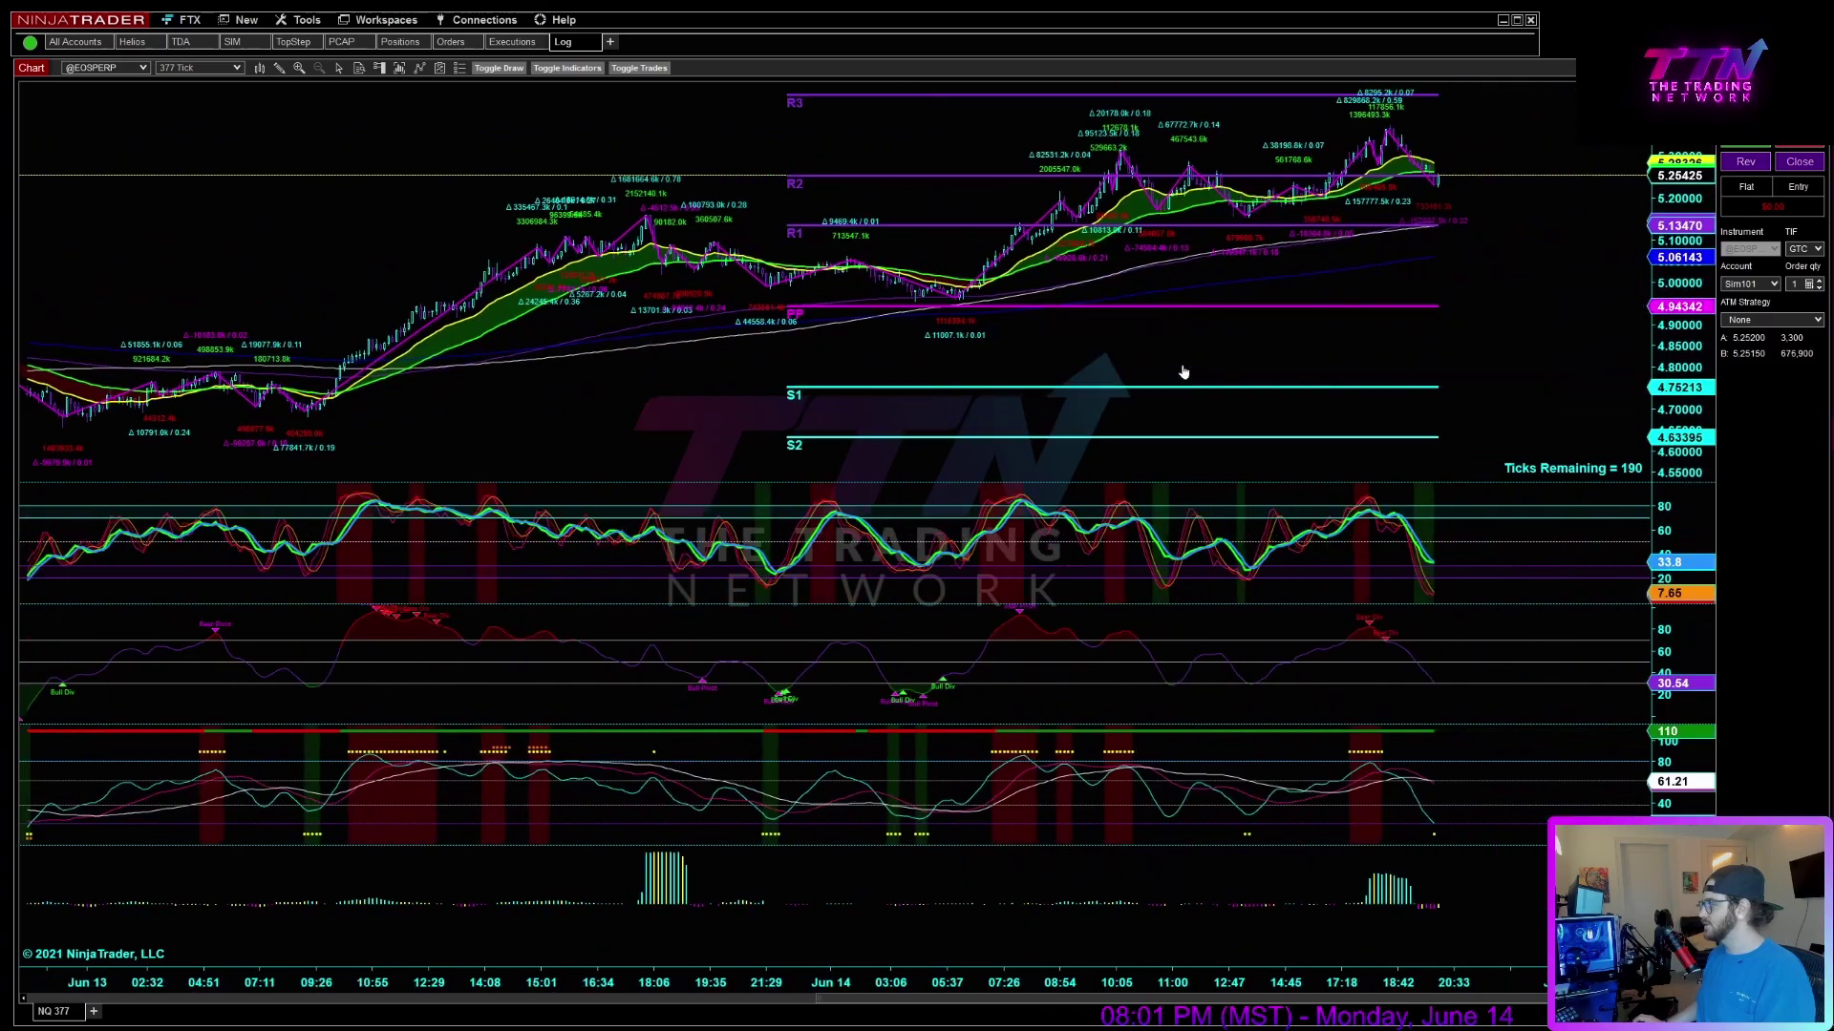
scroll(1421, 409, up, 4)
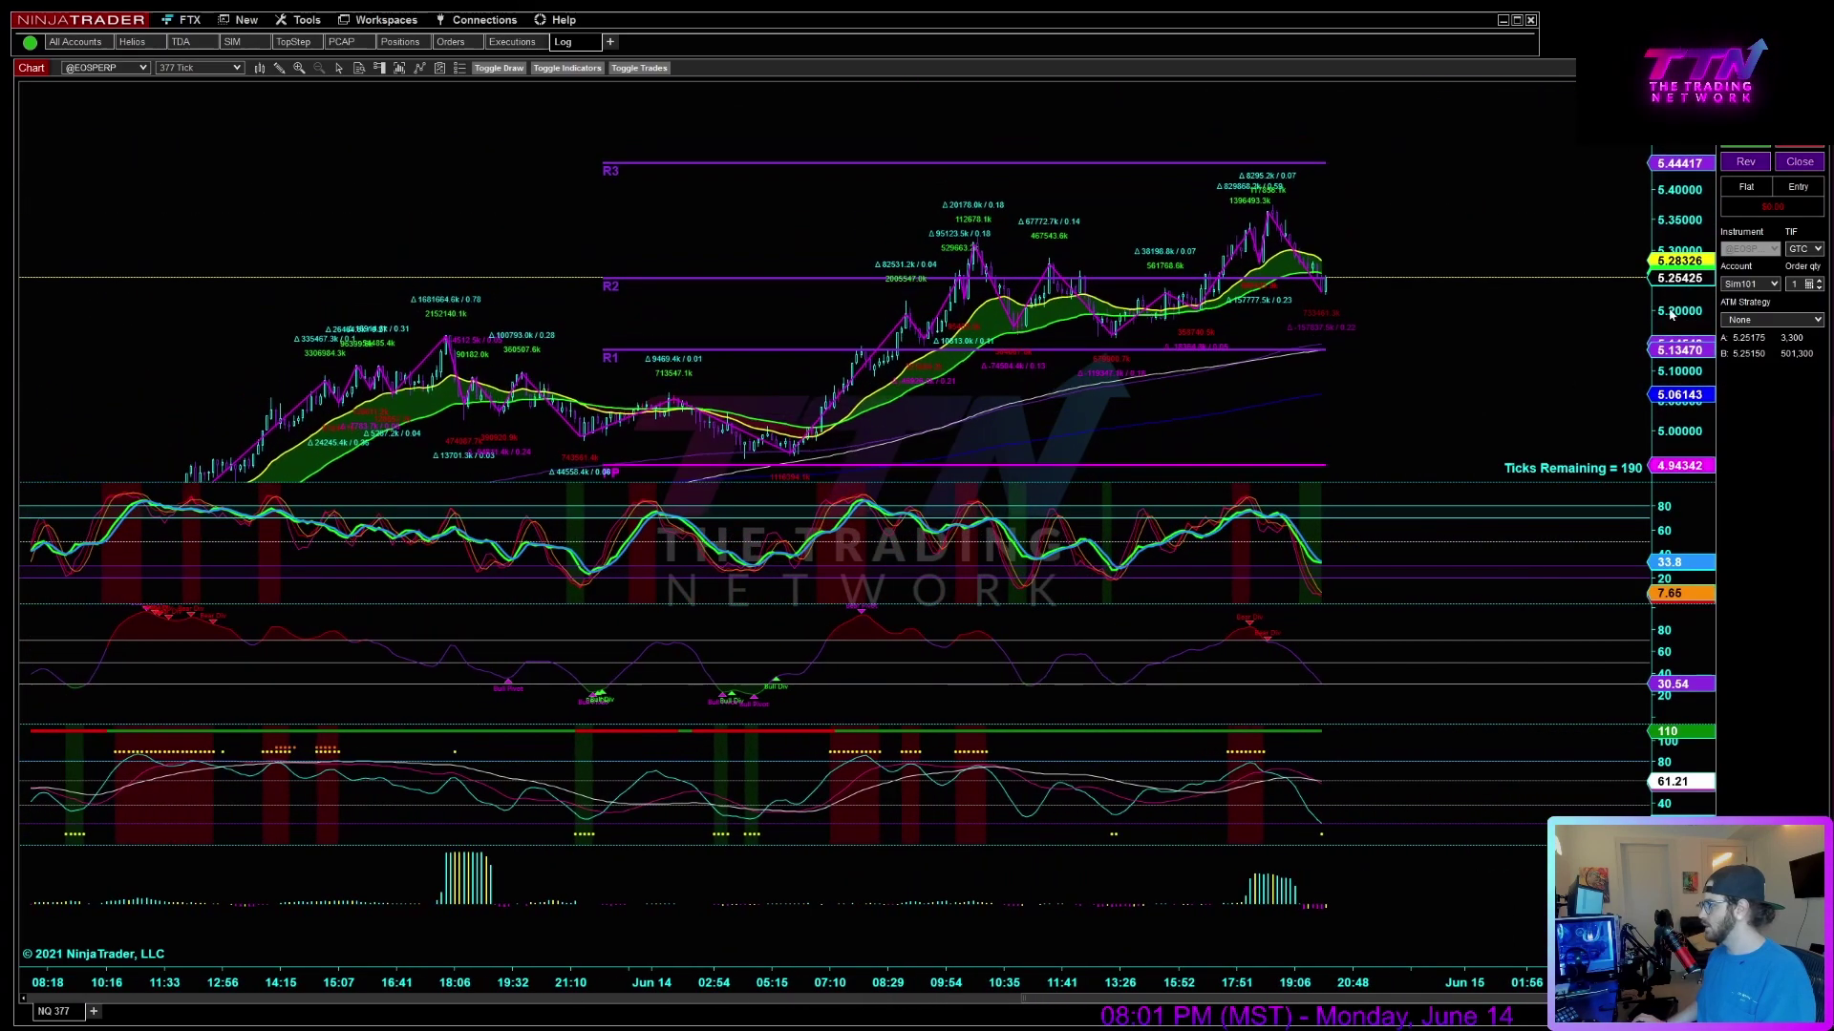
scroll(1538, 363, up, 1)
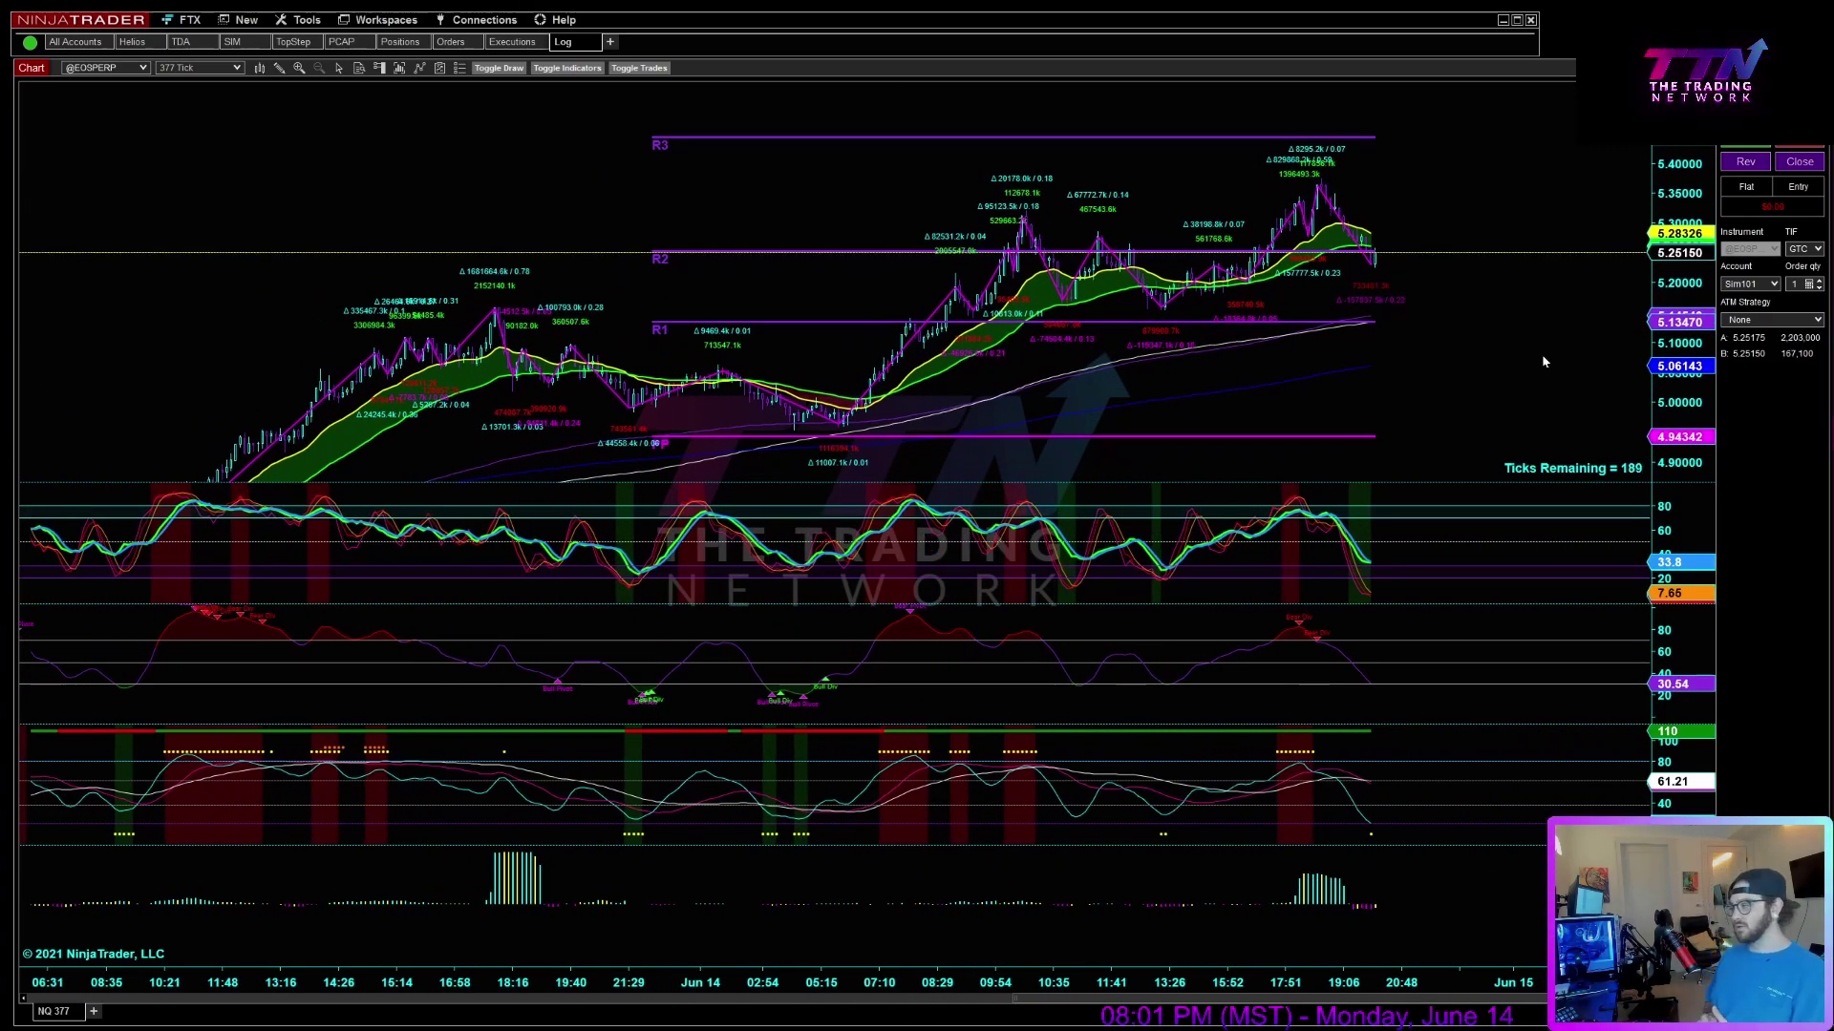